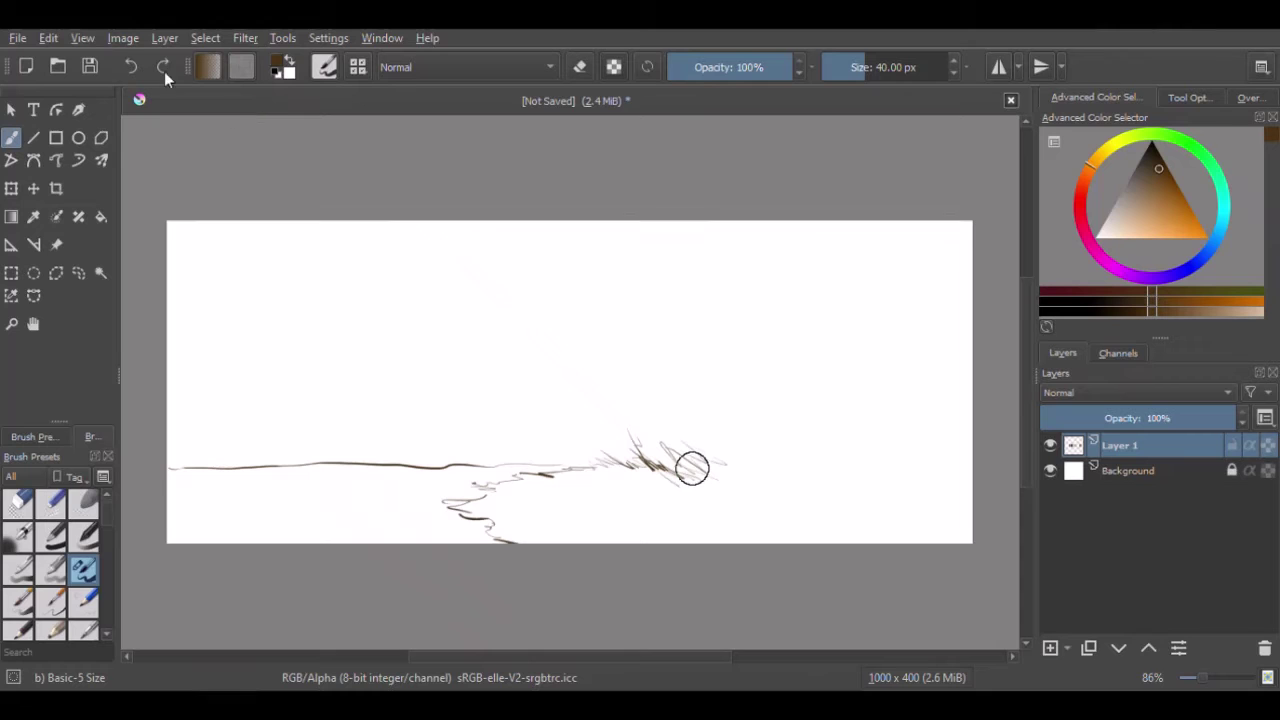
Restore the undone strokes and sketch three distant horizon lines across the background.
left_click(162, 66)
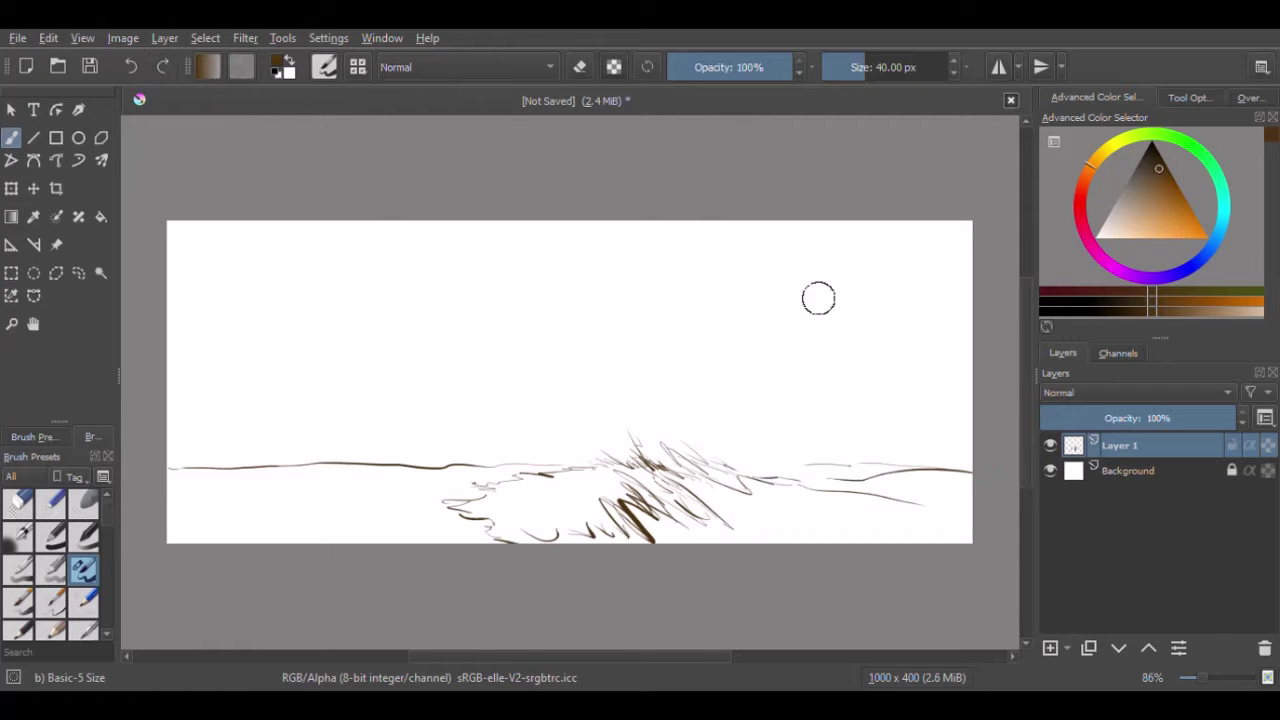
left_click_drag(206, 420, 436, 414)
left_click_drag(340, 440, 520, 455)
left_click_drag(548, 400, 840, 412)
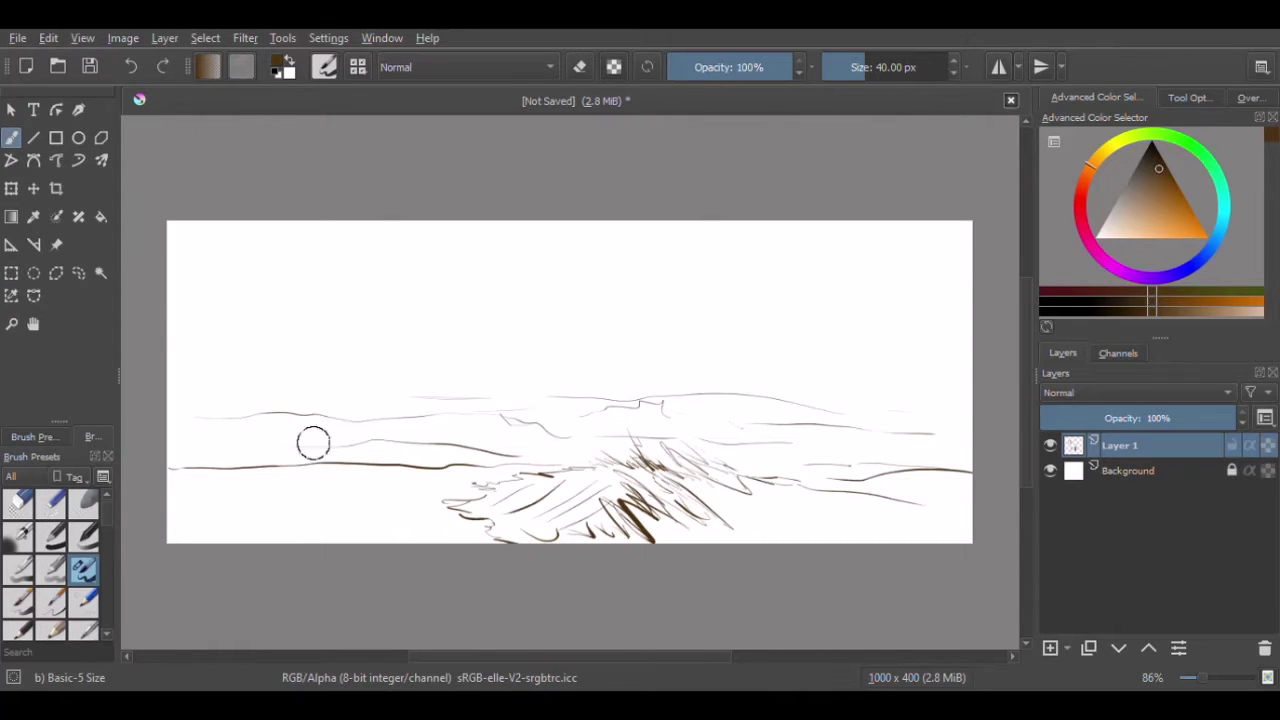
Hatch dark grass in the lower-left foreground, discarding a stray curved stalk.
mouse_move(276, 500)
left_mouse_down()
mouse_move(356, 480)
mouse_move(440, 486)
left_mouse_up()
left_click_drag(388, 540, 532, 498)
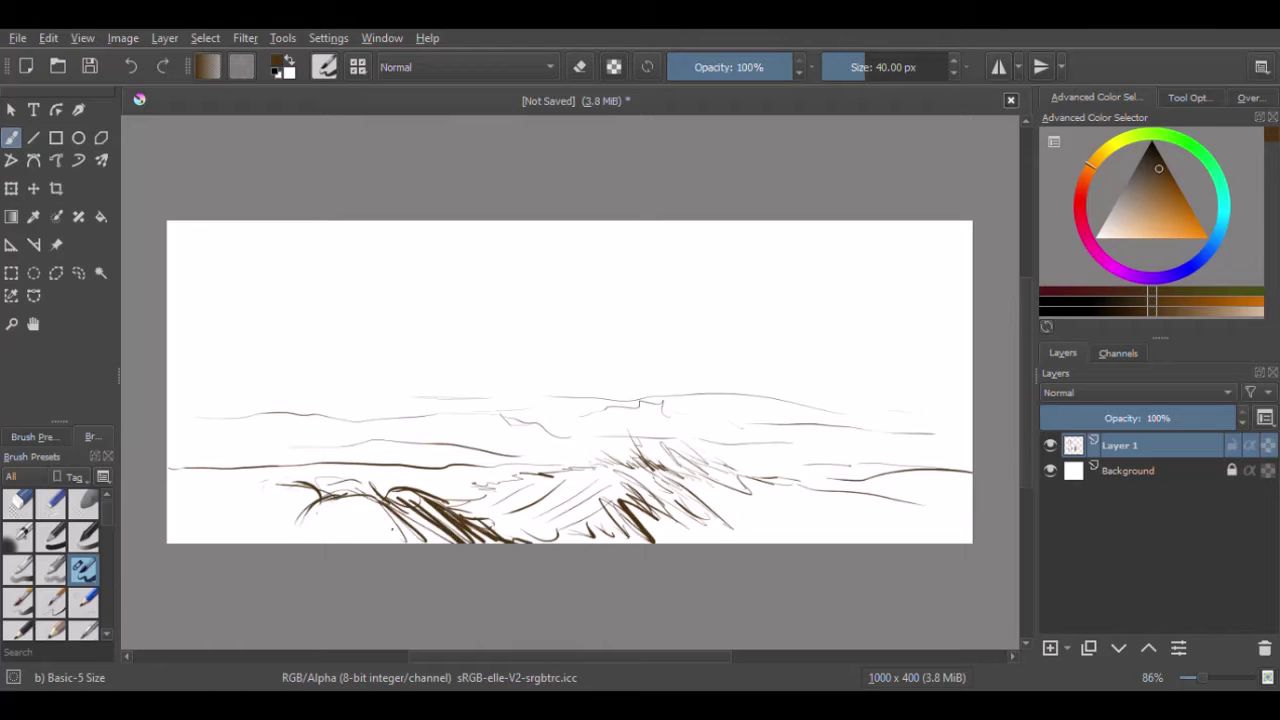
left_click_drag(298, 540, 406, 498)
left_click_drag(830, 425, 860, 490)
key("ctrl+z")
Add tall grass strokes and hatched clumps in the lower-right corner.
left_click_drag(840, 410, 875, 540)
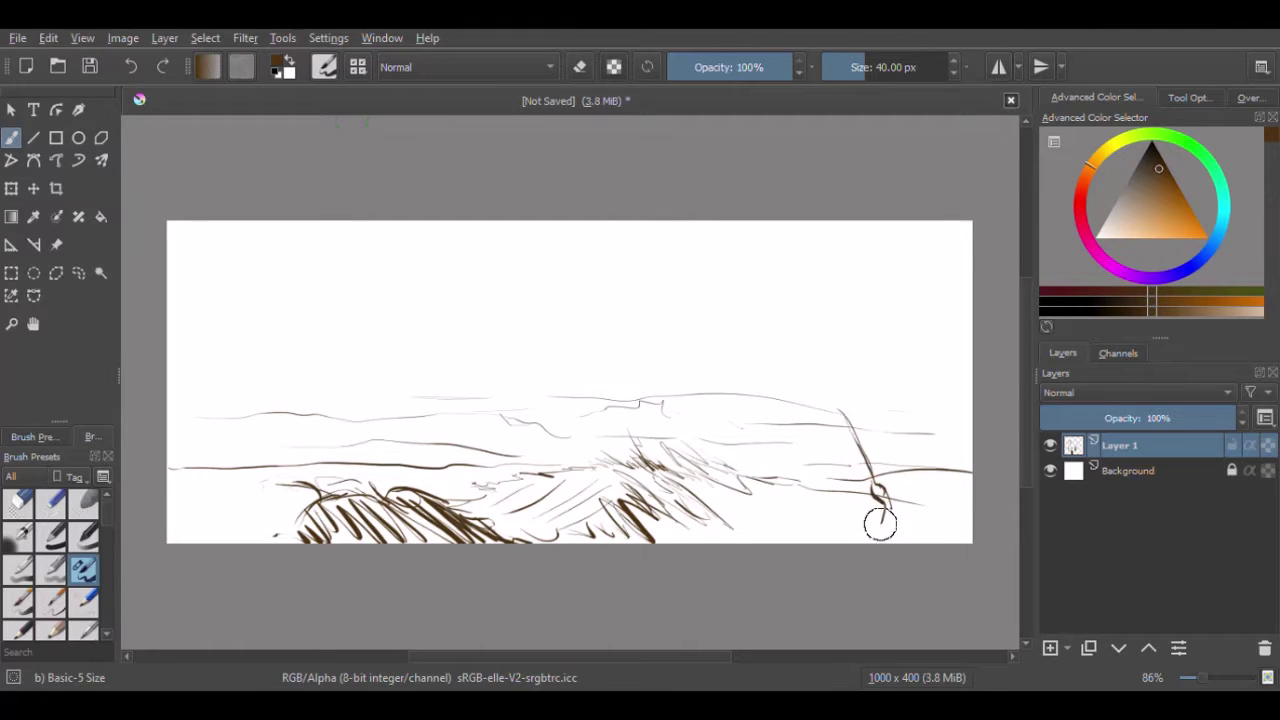
left_click_drag(945, 405, 920, 520)
left_click_drag(965, 470, 935, 500)
mouse_move(945, 500)
left_mouse_down()
mouse_move(925, 528)
mouse_move(905, 485)
left_mouse_up()
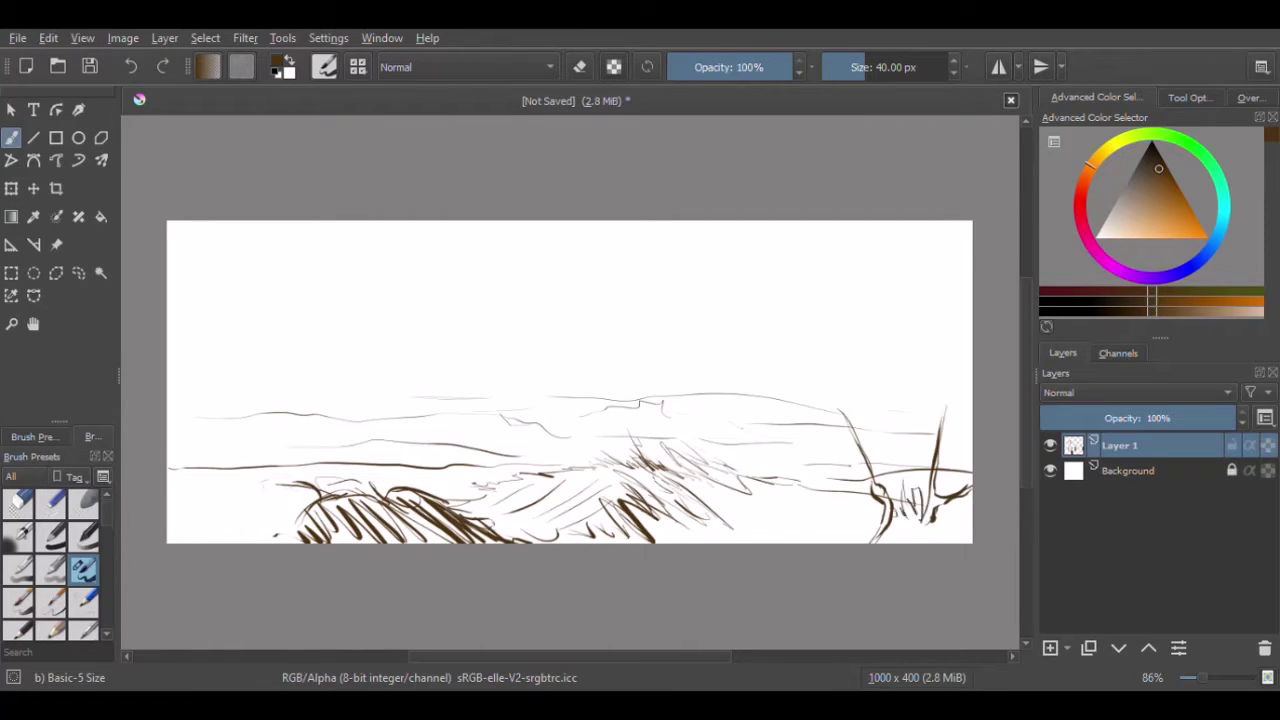
left_click_drag(800, 540, 875, 520)
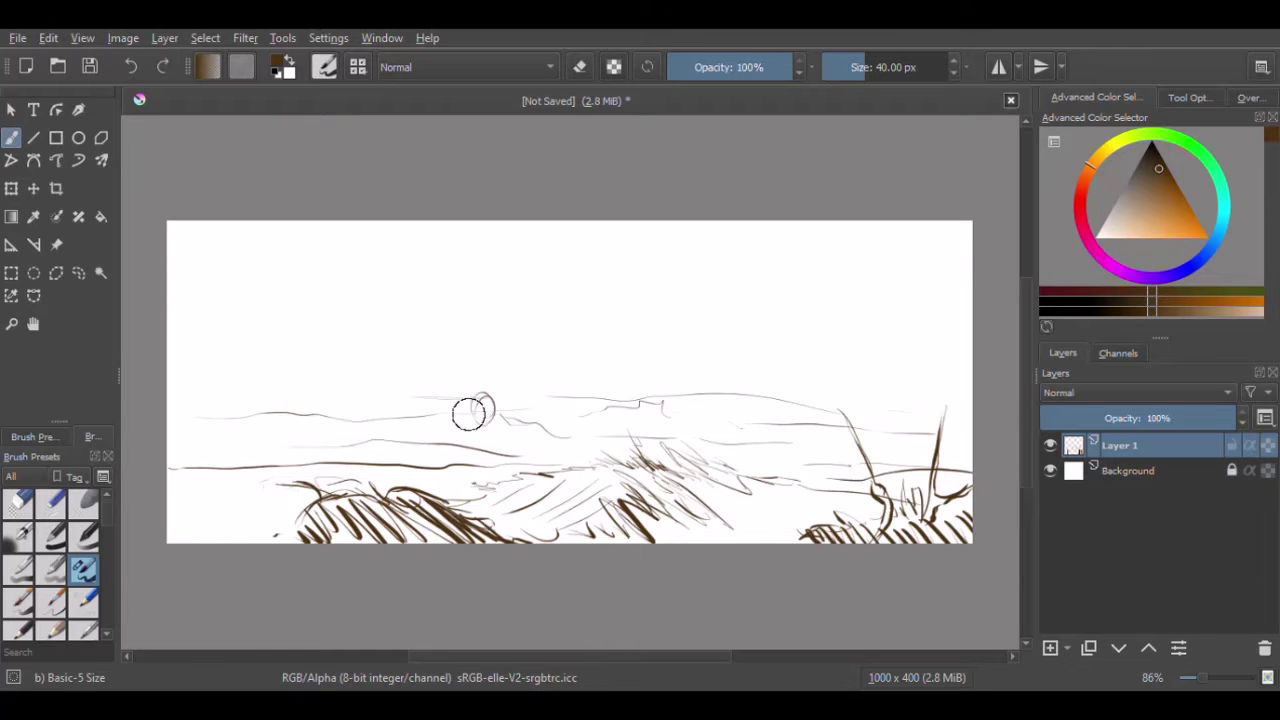
Sketch a small oval near the centre for the animal's head, undoing a stray thick stroke.
left_click_drag(484, 398, 478, 420)
left_click_drag(440, 345, 585, 460)
key("ctrl+z")
Zoom to the oval at 200% and, with a finer brush, add the head's ear and shading.
left_click(11, 323)
left_click_drag(480, 383, 660, 491)
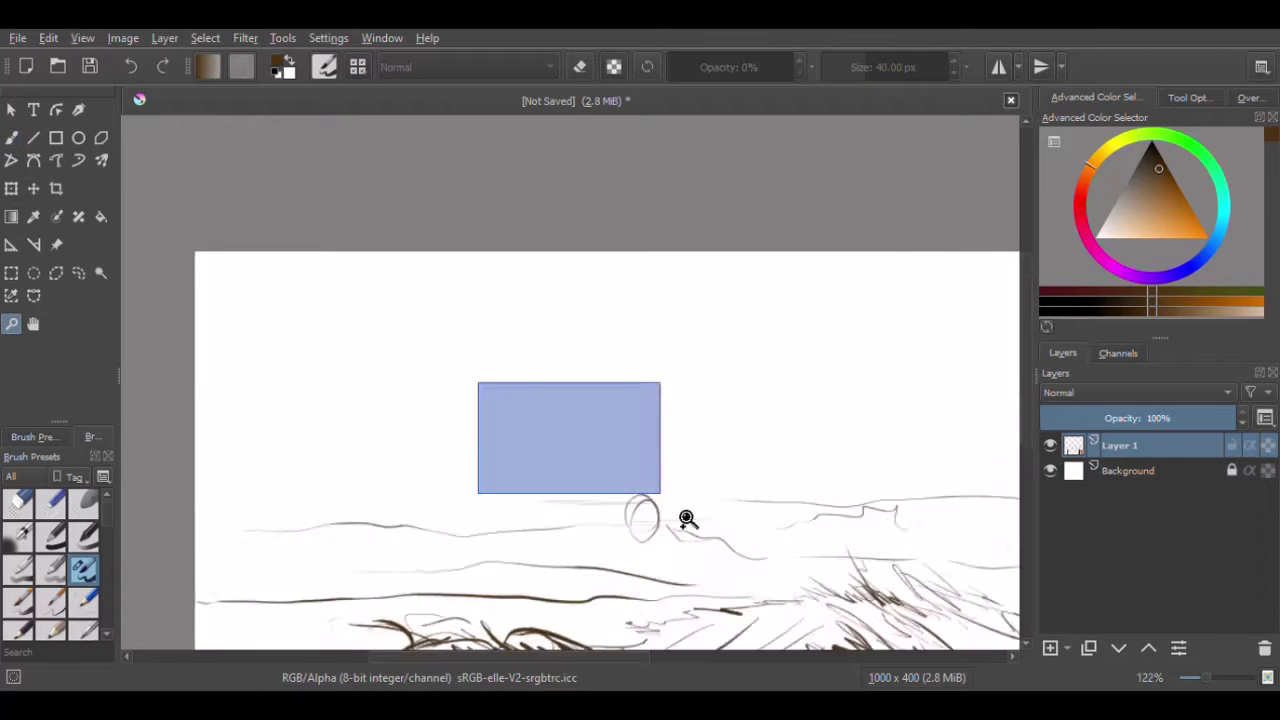
left_click(11, 138)
right_click(614, 257)
left_click_drag(686, 544, 720, 544)
mouse_move(615, 292)
left_mouse_down()
mouse_move(630, 268)
mouse_move(581, 268)
left_mouse_up()
left_click_drag(864, 67, 846, 67)
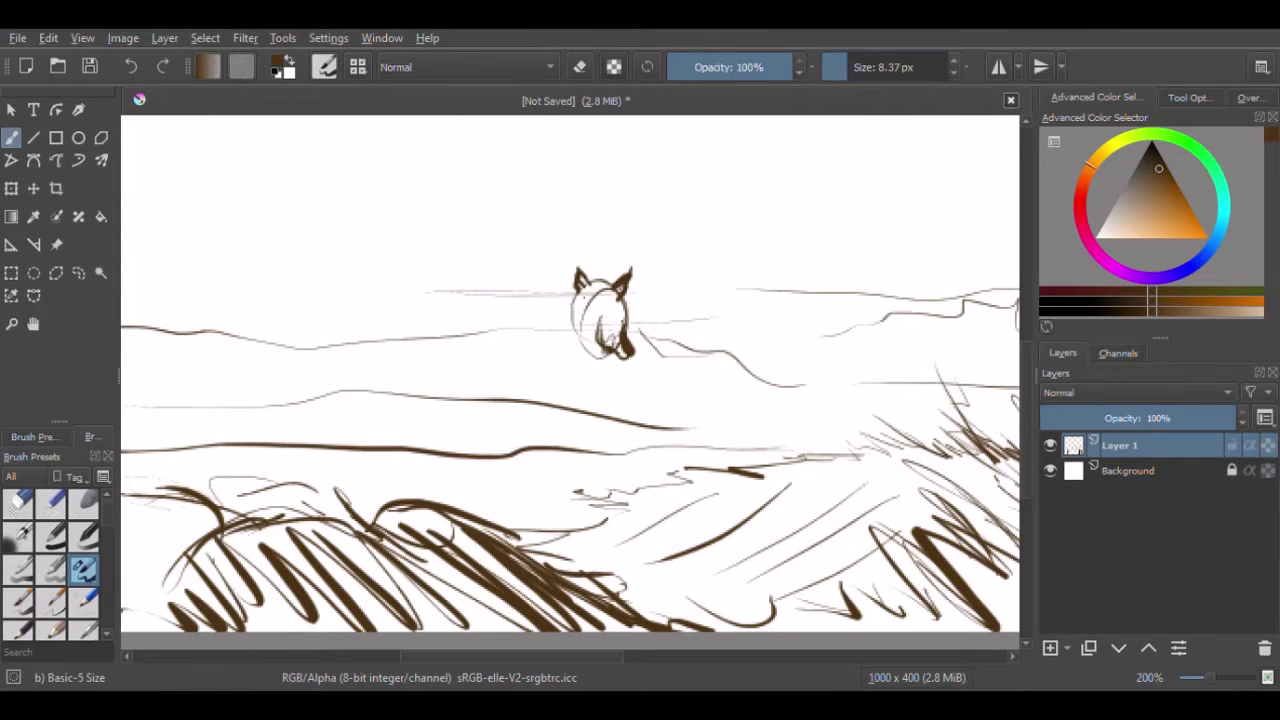
left_click_drag(608, 316, 616, 352)
mouse_move(574, 300)
left_mouse_down()
mouse_move(596, 362)
mouse_move(520, 356)
left_mouse_up()
Sketch two body circles with legs beneath them and outline the horse's rump.
left_click_drag(626, 384, 616, 476)
mouse_move(582, 402)
left_mouse_down()
mouse_move(570, 462)
mouse_move(552, 476)
left_mouse_up()
left_click_drag(540, 404, 524, 480)
left_click_drag(500, 378, 478, 454)
mouse_move(496, 404)
left_mouse_down()
mouse_move(472, 470)
mouse_move(524, 478)
left_mouse_up()
mouse_move(525, 341)
left_mouse_down()
mouse_move(486, 376)
mouse_move(541, 361)
mouse_move(546, 342)
left_mouse_up()
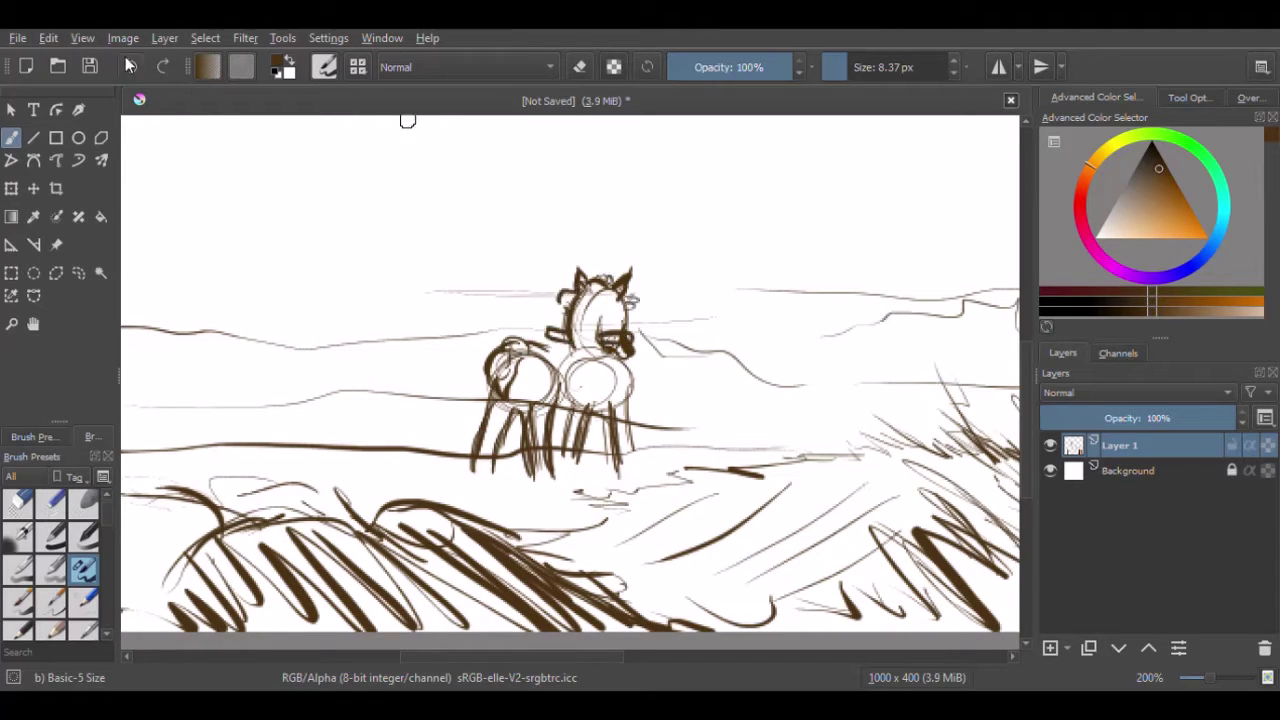
Draw the neck and mane, shade the body, and add curled rockers under the legs.
left_click_drag(576, 286, 566, 340)
mouse_move(600, 290)
left_mouse_down()
mouse_move(584, 350)
mouse_move(550, 380)
left_mouse_up()
mouse_move(630, 360)
left_mouse_down()
mouse_move(620, 418)
mouse_move(550, 454)
mouse_move(617, 459)
left_mouse_up()
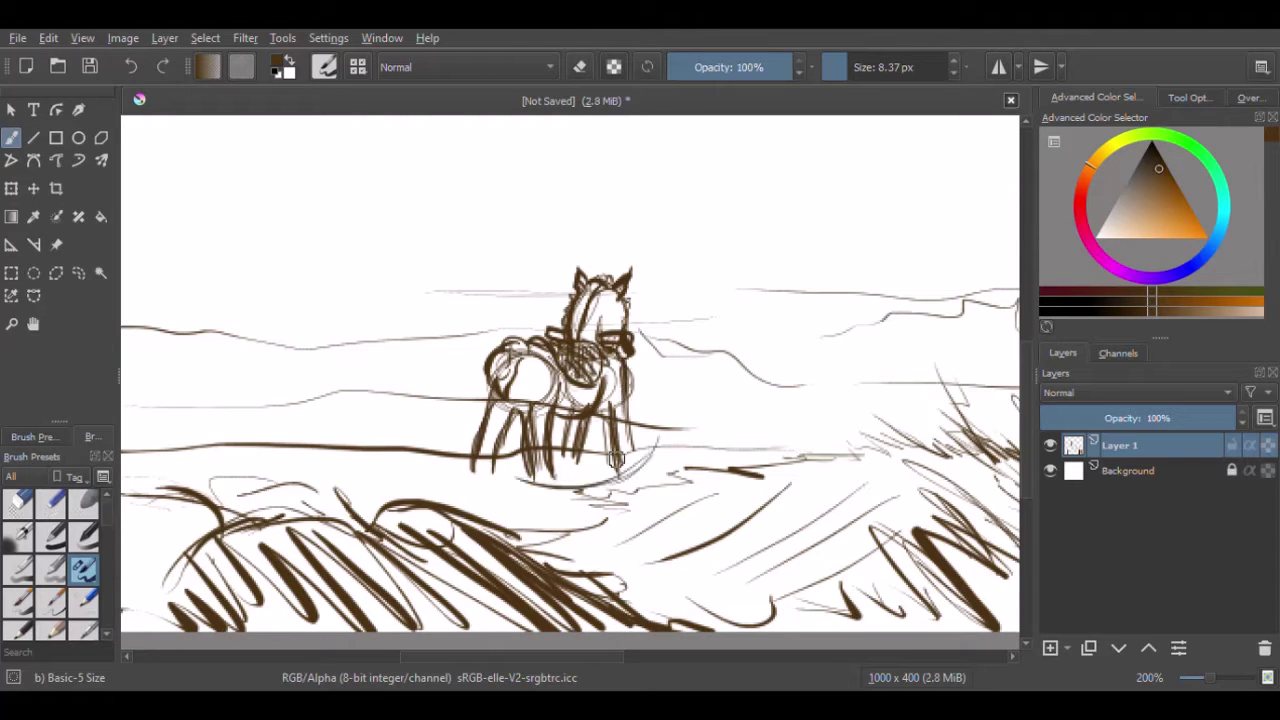
mouse_move(516, 478)
left_mouse_down()
mouse_move(624, 468)
mouse_move(656, 438)
left_mouse_up()
left_click_drag(464, 466, 514, 482)
left_click_drag(558, 476, 616, 444)
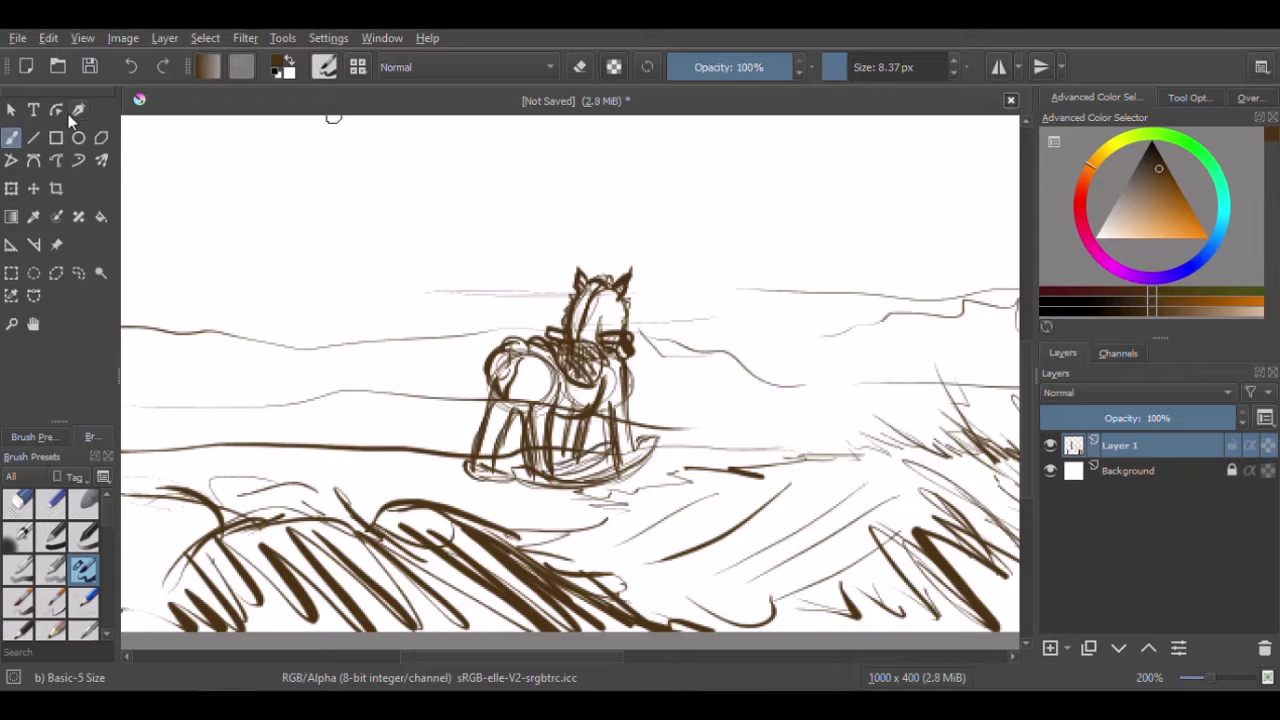
Lasso the rocking horse with freehand selection and begin a transform.
left_click(78, 272)
left_click_drag(543, 294, 580, 258)
key("ctrl+t")
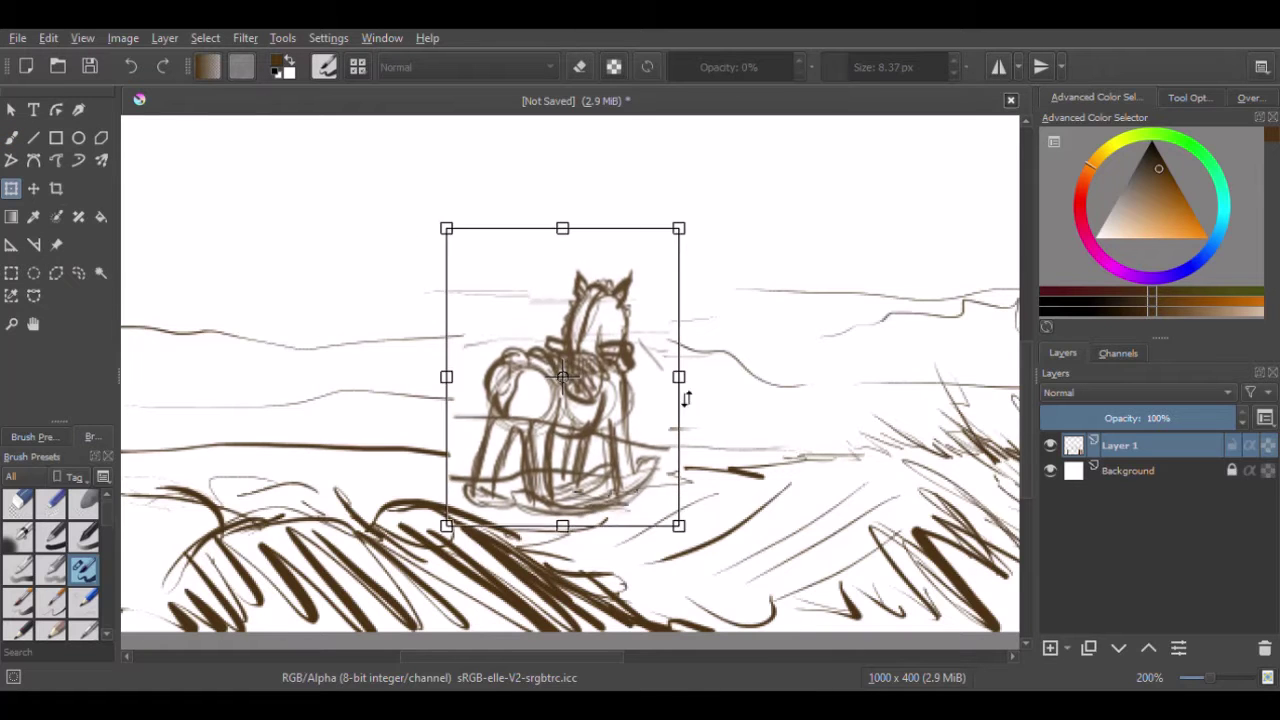
Narrow the rocking horse horizontally, apply the transform and clear the selection.
left_click_drag(686, 398, 668, 398)
key("Return")
key("ctrl+shift+a")
key("b")
Sketch a tall trunk line near the horse with short grass strokes beside it.
right_click(402, 340)
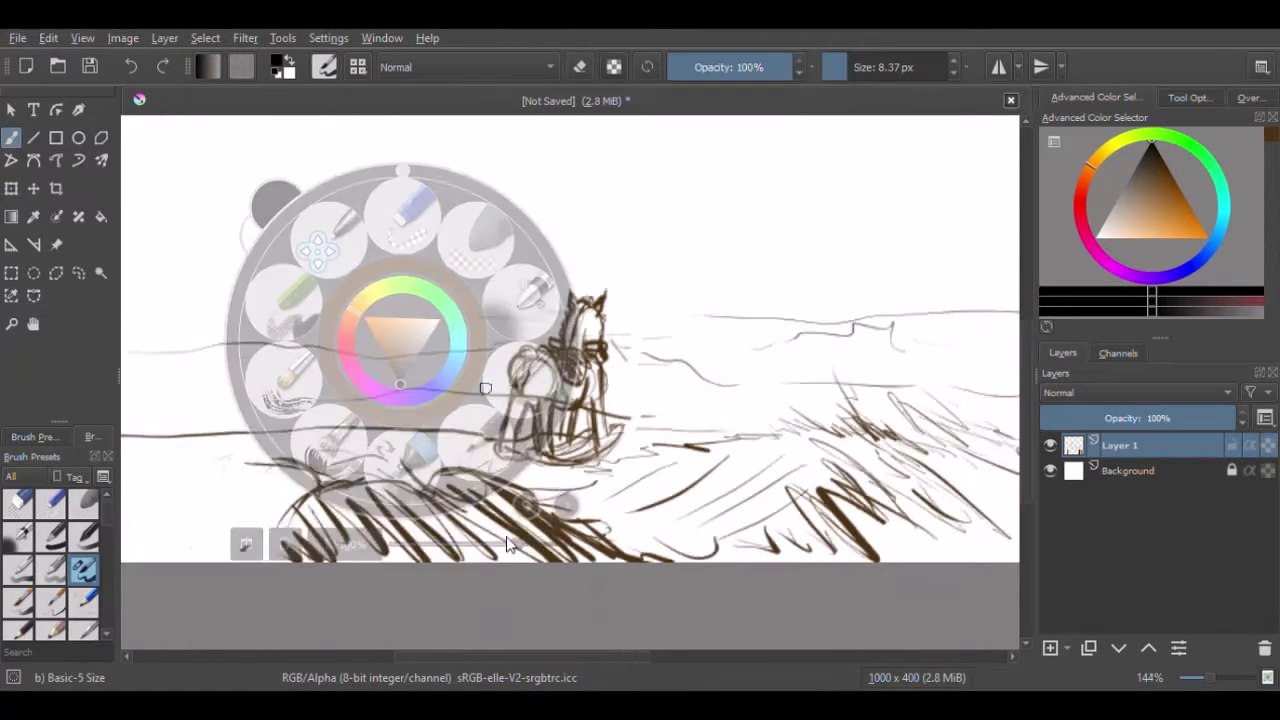
left_click_drag(507, 545, 440, 545)
left_click_drag(532, 258, 539, 420)
left_click_drag(520, 462, 528, 440)
left_click_drag(545, 465, 565, 448)
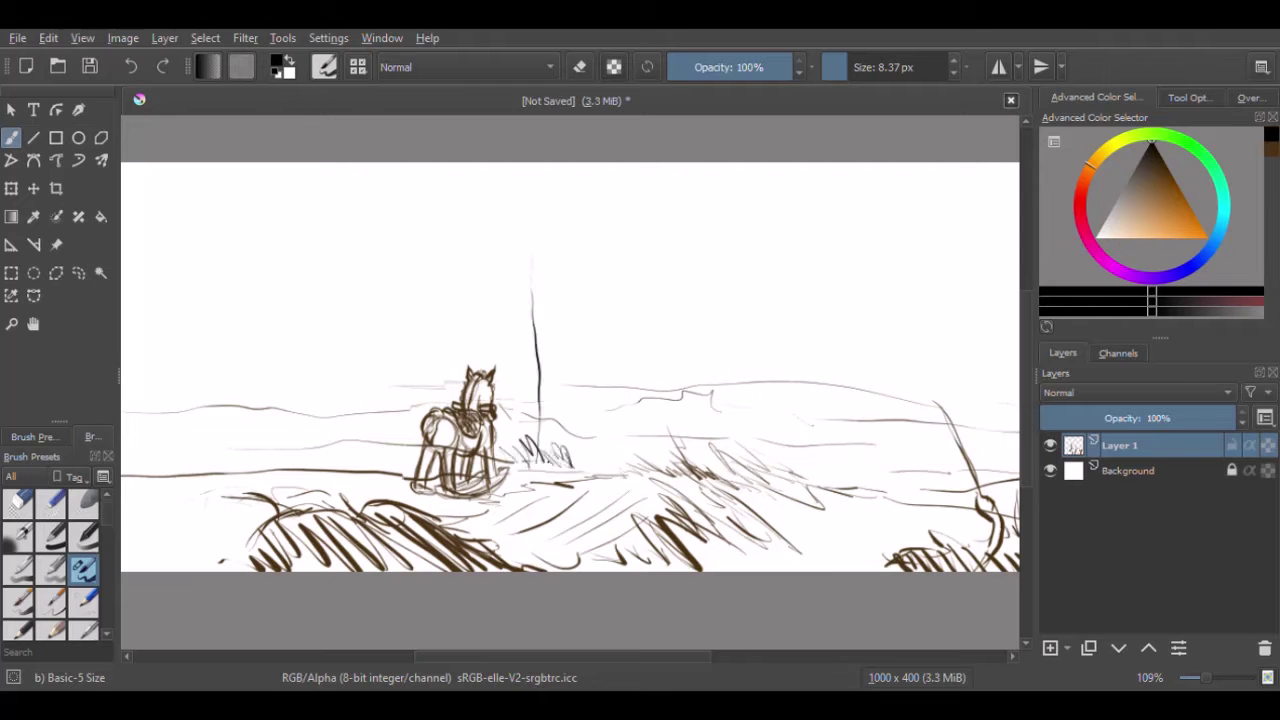
left_click_drag(500, 485, 550, 450)
Draw a tree trunk beside the horse with branches and a thickened outline.
left_click_drag(545, 275, 555, 450)
left_click_drag(560, 340, 615, 215)
left_click_drag(595, 280, 615, 170)
right_click(524, 313)
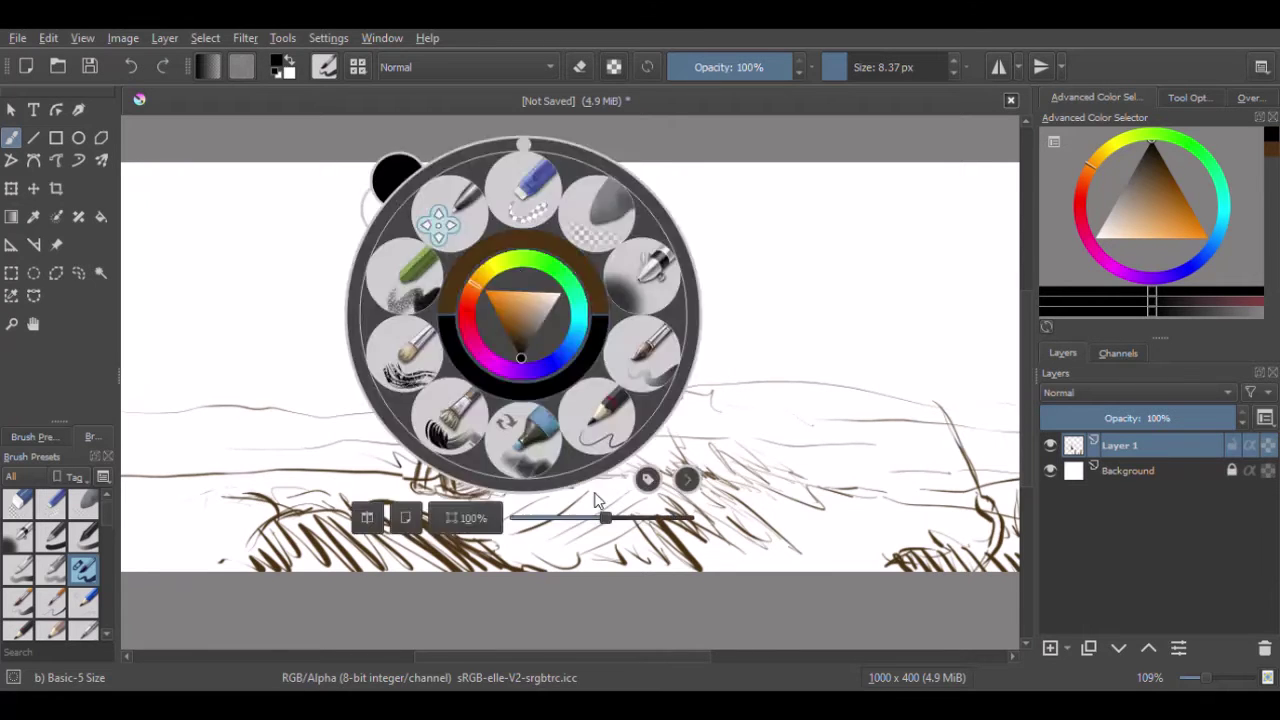
left_click_drag(605, 517, 625, 517)
left_click_drag(598, 414, 584, 224)
left_click_drag(582, 306, 578, 410)
Add more trunk outline strokes and a long hooked branch right of the tree.
left_click_drag(664, 402, 666, 436)
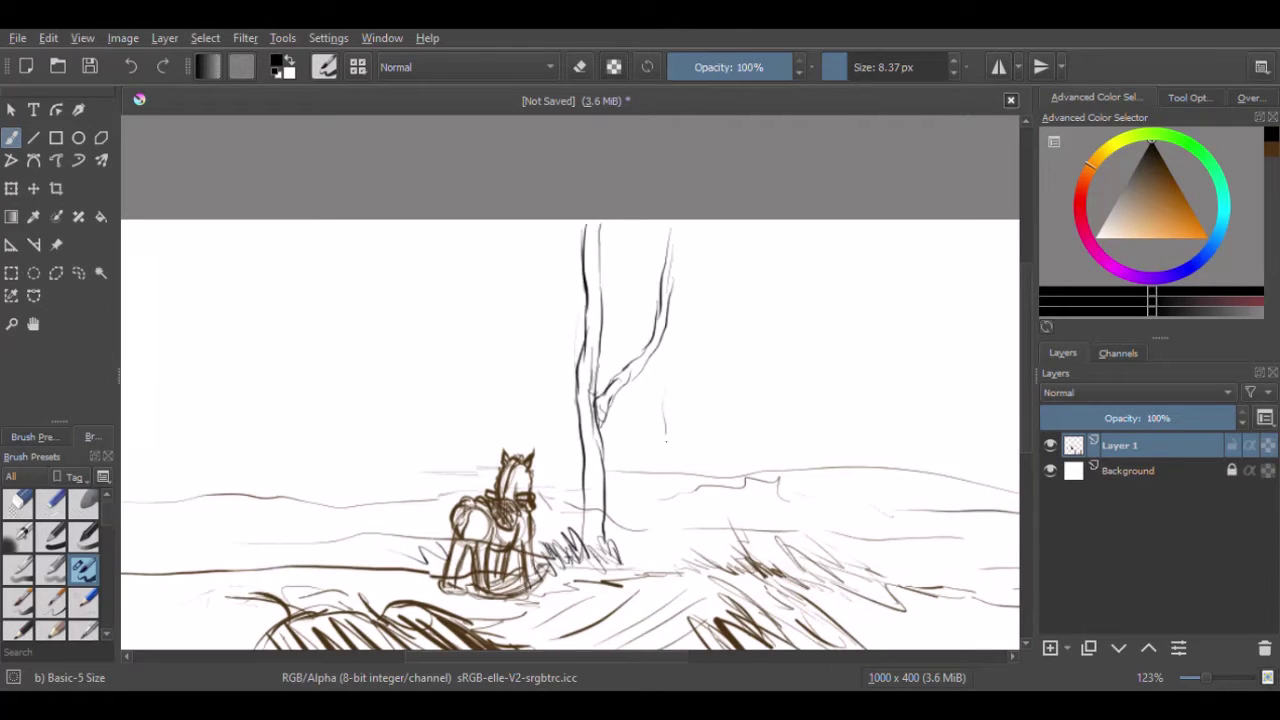
left_click_drag(666, 345, 652, 508)
left_click_drag(630, 234, 660, 368)
mouse_move(684, 284)
left_mouse_down()
mouse_move(655, 376)
mouse_move(720, 420)
mouse_move(665, 486)
left_mouse_up()
left_click_drag(380, 320, 580, 320)
Sketch further vertical and long curved trunks on the left side of the scene.
left_click_drag(600, 280, 602, 500)
left_click_drag(578, 246, 580, 330)
left_click_drag(568, 500, 576, 300)
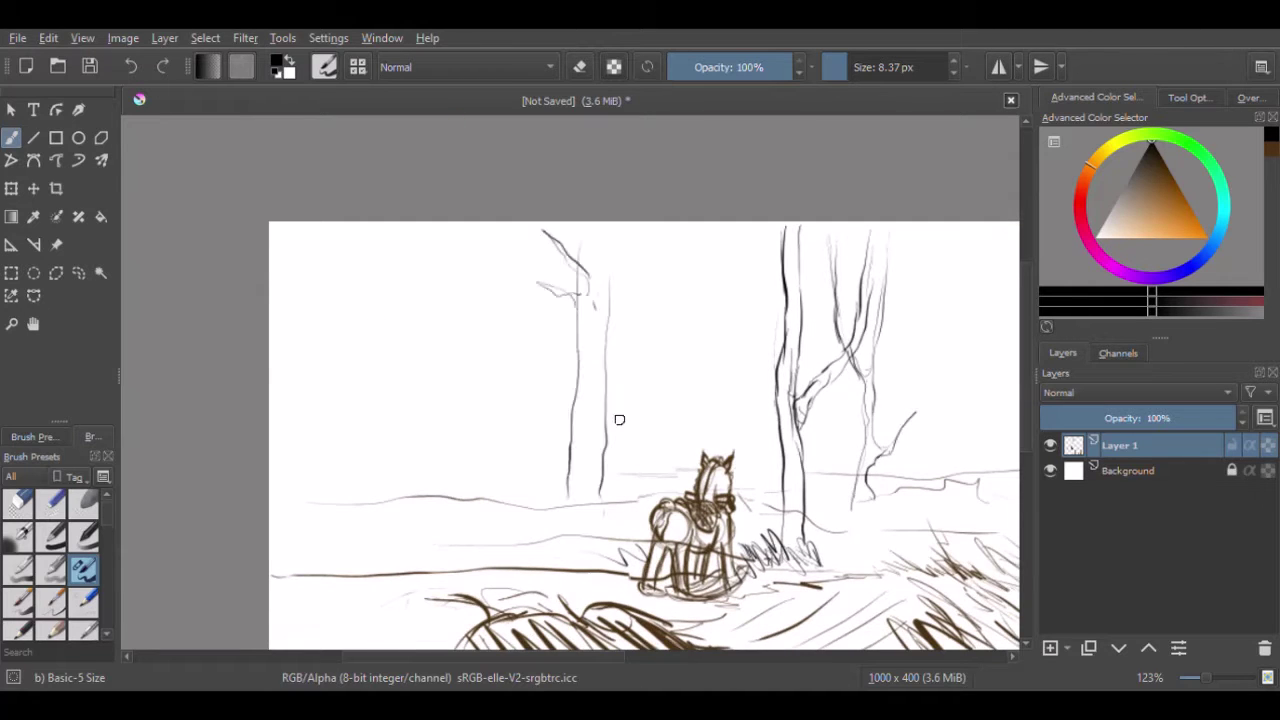
key("ctrl+z")
left_click_drag(460, 238, 428, 490)
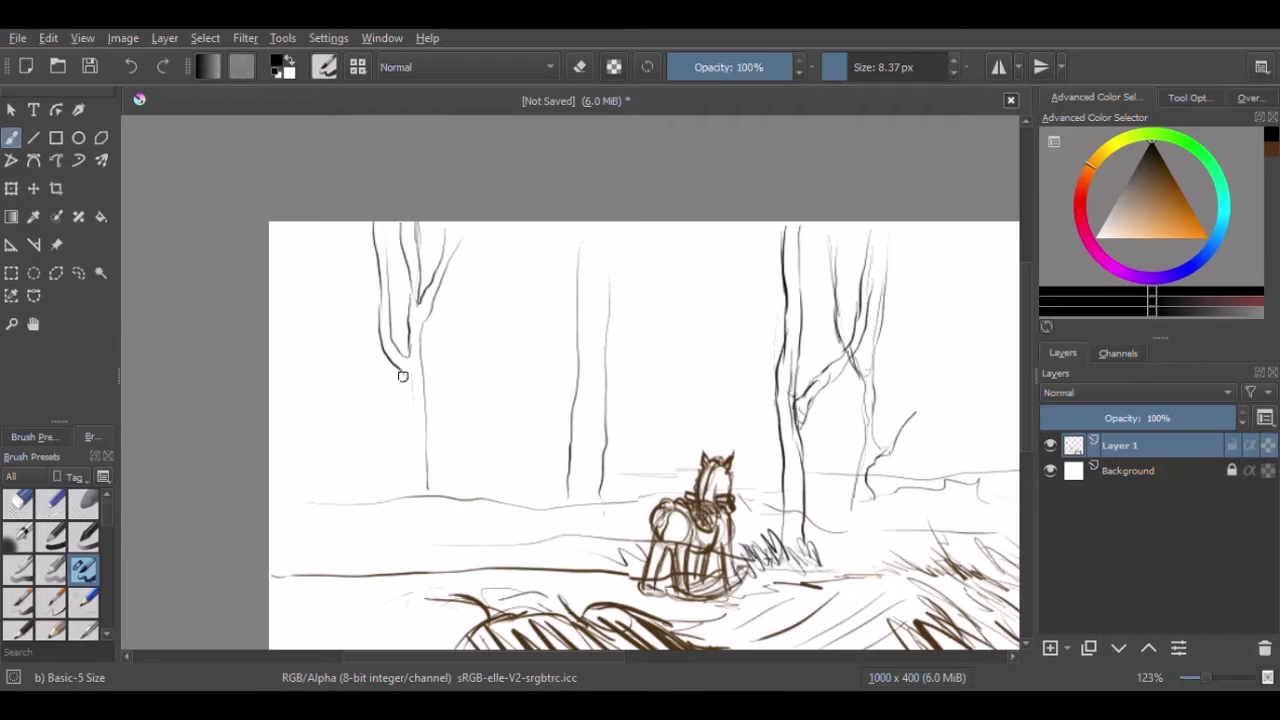
left_click_drag(402, 376, 406, 490)
Sketch a small background tree at upper left, redrawing it as one curved stroke.
mouse_move(561, 456)
left_mouse_down()
mouse_move(528, 400)
mouse_move(497, 467)
left_mouse_up()
left_click_drag(463, 355, 495, 405)
left_click_drag(436, 410, 495, 412)
left_click_drag(507, 370, 501, 423)
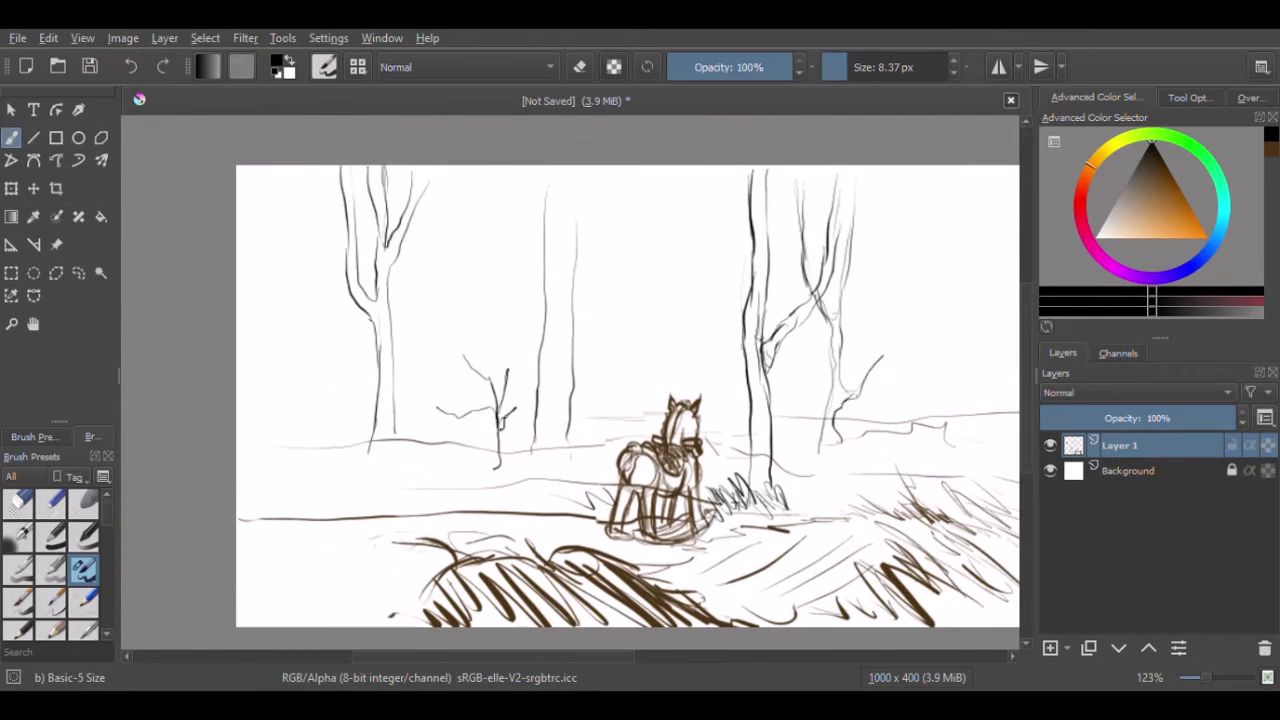
key("ctrl+z")
Draw a small cloaked figure with a hatched cloak and grass around its base.
key("ctrl+z")
key("ctrl+z")
mouse_move(497, 467)
left_mouse_down()
mouse_move(466, 352)
mouse_move(464, 394)
left_mouse_up()
mouse_move(532, 366)
left_mouse_down()
mouse_move(546, 398)
mouse_move(466, 404)
mouse_move(452, 450)
left_mouse_up()
mouse_move(490, 404)
left_mouse_down()
mouse_move(488, 450)
mouse_move(526, 452)
mouse_move(504, 462)
left_mouse_up()
key("ctrl+z")
key("ctrl+z")
left_click_drag(474, 438, 438, 468)
left_click_drag(528, 422, 478, 454)
Sketch tree trunks and diagonal branches in the middle background.
scroll(527, 290, "down", 2)
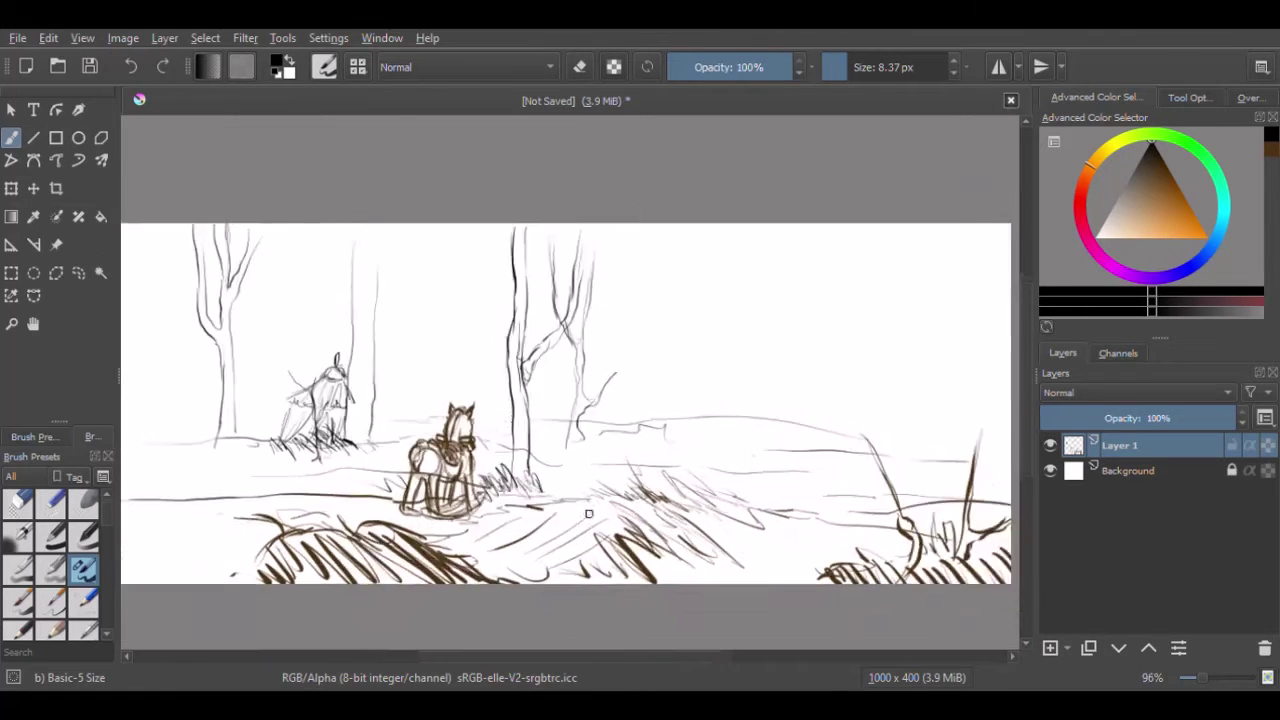
left_click_drag(530, 262, 456, 384)
left_click_drag(512, 296, 462, 348)
mouse_move(452, 222)
left_mouse_down()
mouse_move(454, 392)
mouse_move(442, 408)
left_mouse_up()
left_click_drag(494, 228, 496, 382)
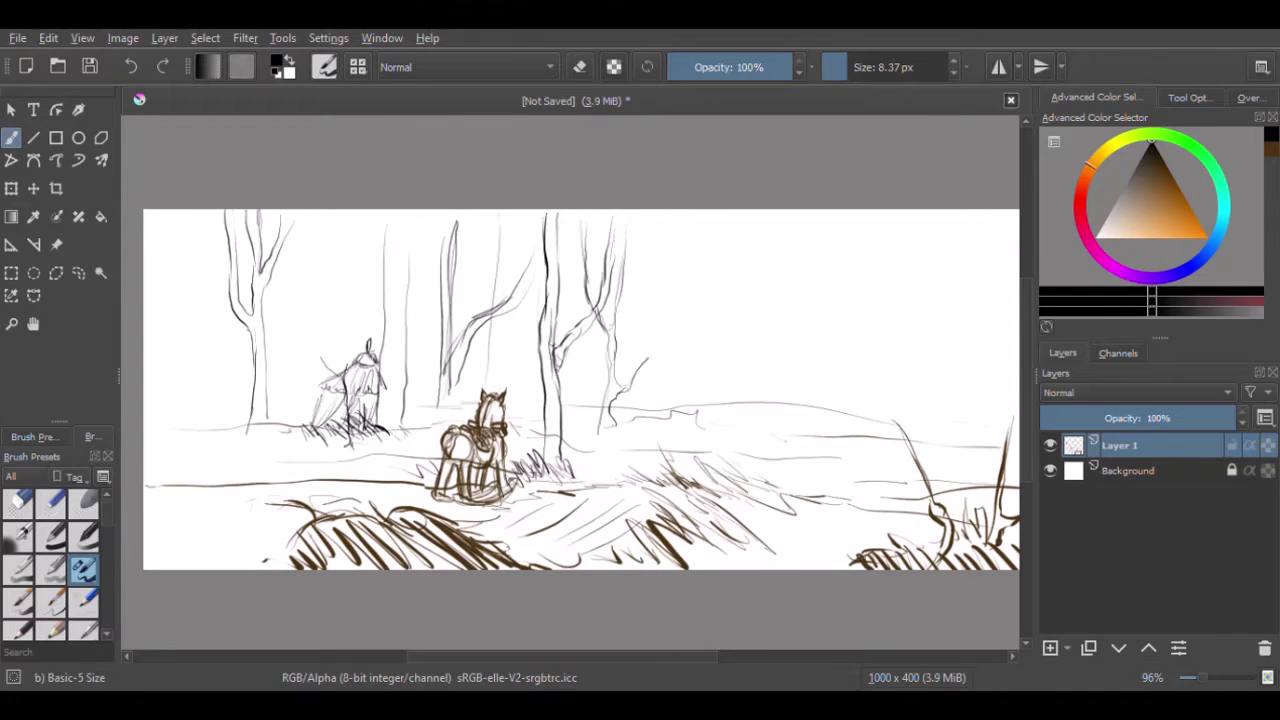
Draw a long tree trunk on the right side, redrawing it after an undo.
left_click_drag(727, 355, 642, 358)
mouse_move(597, 470)
left_mouse_down()
mouse_move(648, 212)
mouse_move(670, 284)
left_mouse_up()
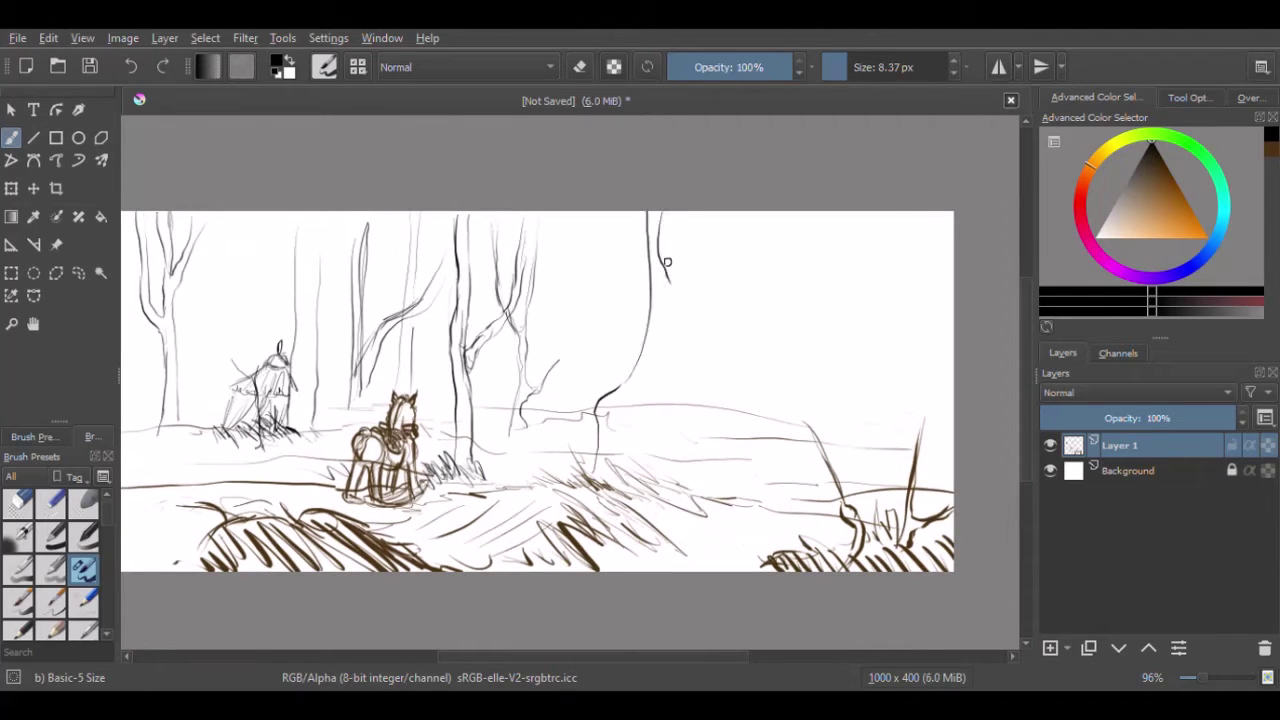
mouse_move(682, 214)
left_mouse_down()
mouse_move(686, 284)
mouse_move(660, 350)
left_mouse_up()
left_click_drag(678, 296, 654, 372)
left_click(138, 66)
left_click(138, 66)
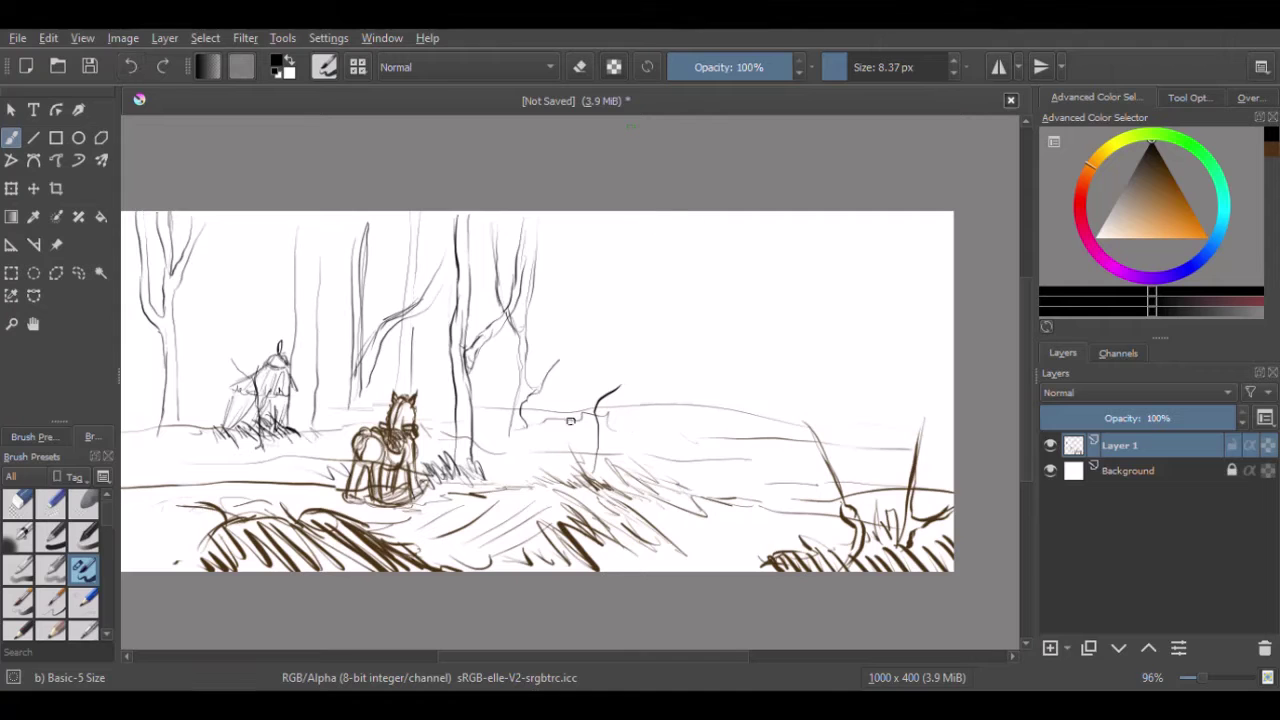
left_click_drag(664, 292, 632, 412)
mouse_move(680, 212)
left_mouse_down()
mouse_move(600, 408)
mouse_move(516, 376)
mouse_move(510, 392)
mouse_move(544, 398)
mouse_move(566, 384)
left_mouse_up()
Jot a 'Logs' note beside the log pile and sketch the turtle's shell in the foreground.
left_click_drag(542, 414, 556, 404)
left_click_drag(711, 380, 880, 350)
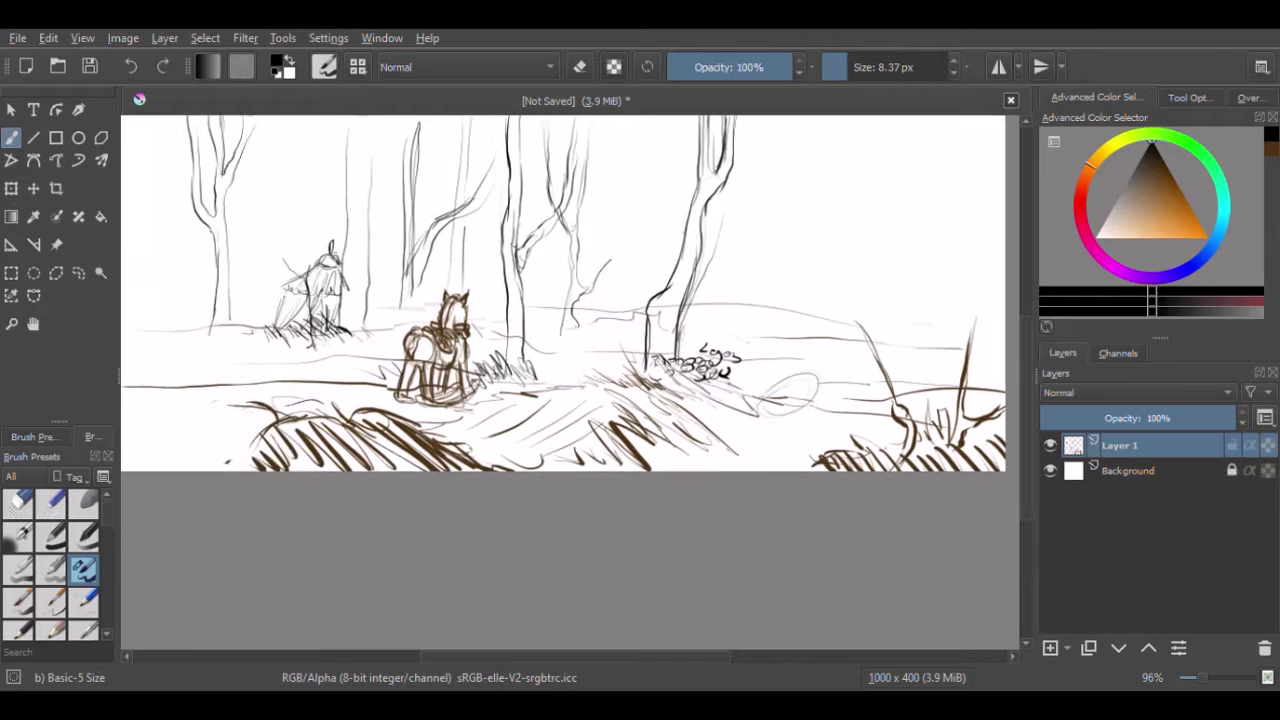
scroll(529, 371, "up", 3)
right_click(529, 371)
left_click(651, 586)
mouse_move(684, 403)
left_mouse_down()
mouse_move(620, 462)
mouse_move(672, 414)
mouse_move(690, 436)
mouse_move(634, 463)
mouse_move(590, 446)
mouse_move(644, 392)
mouse_move(684, 378)
left_mouse_up()
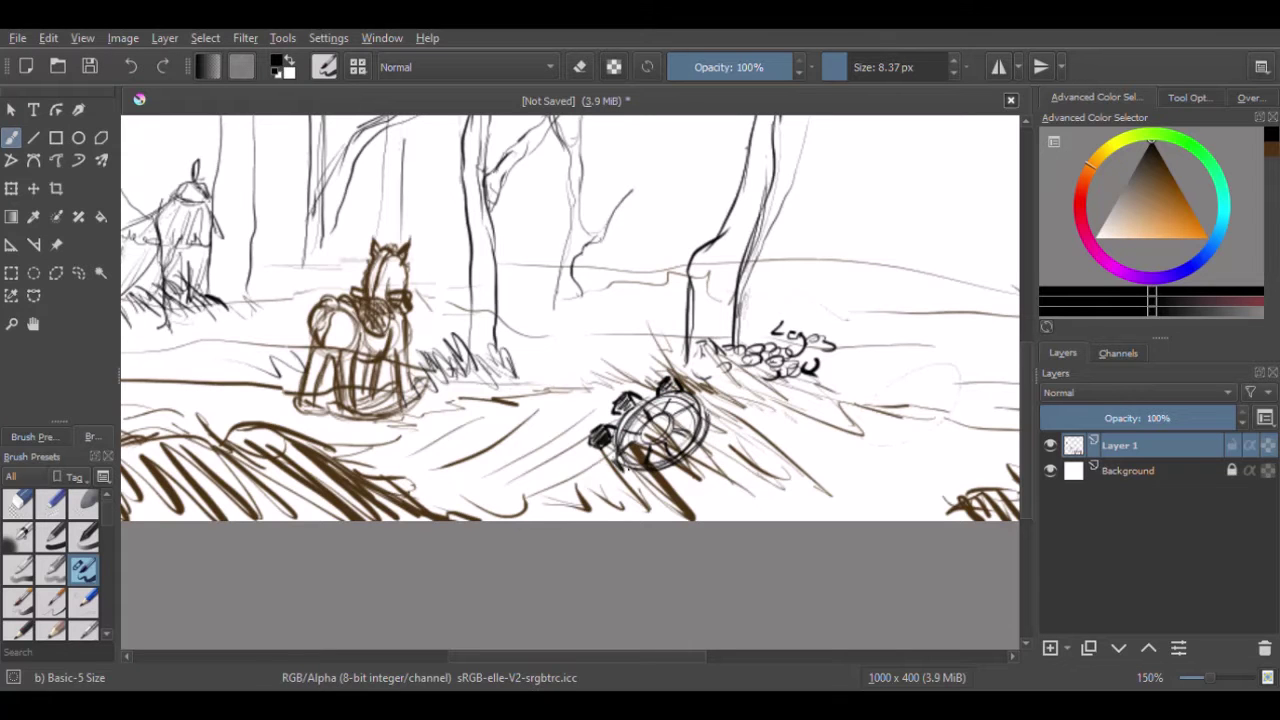
left_click_drag(600, 420, 980, 470)
Sample the brown from the ground line as the brush colour and zoom out.
key("p")
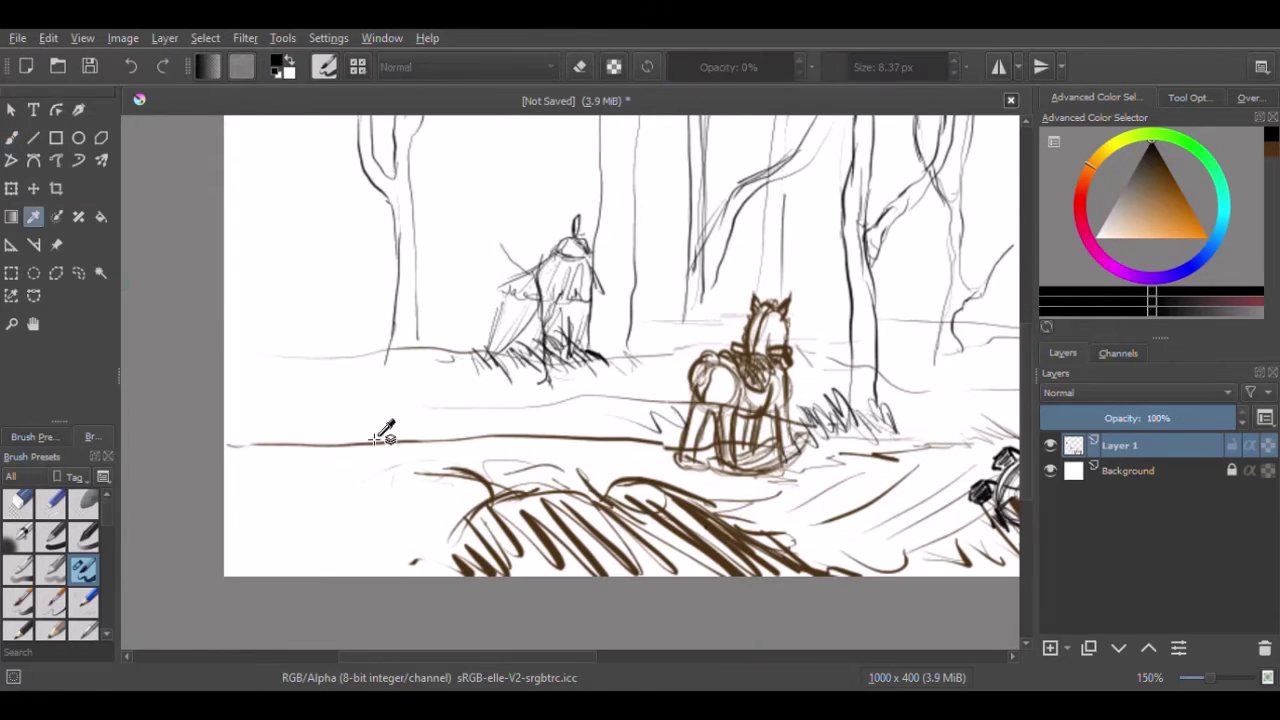
left_click(383, 432)
key("b")
key("minus")
left_click_drag(954, 353, 739, 342)
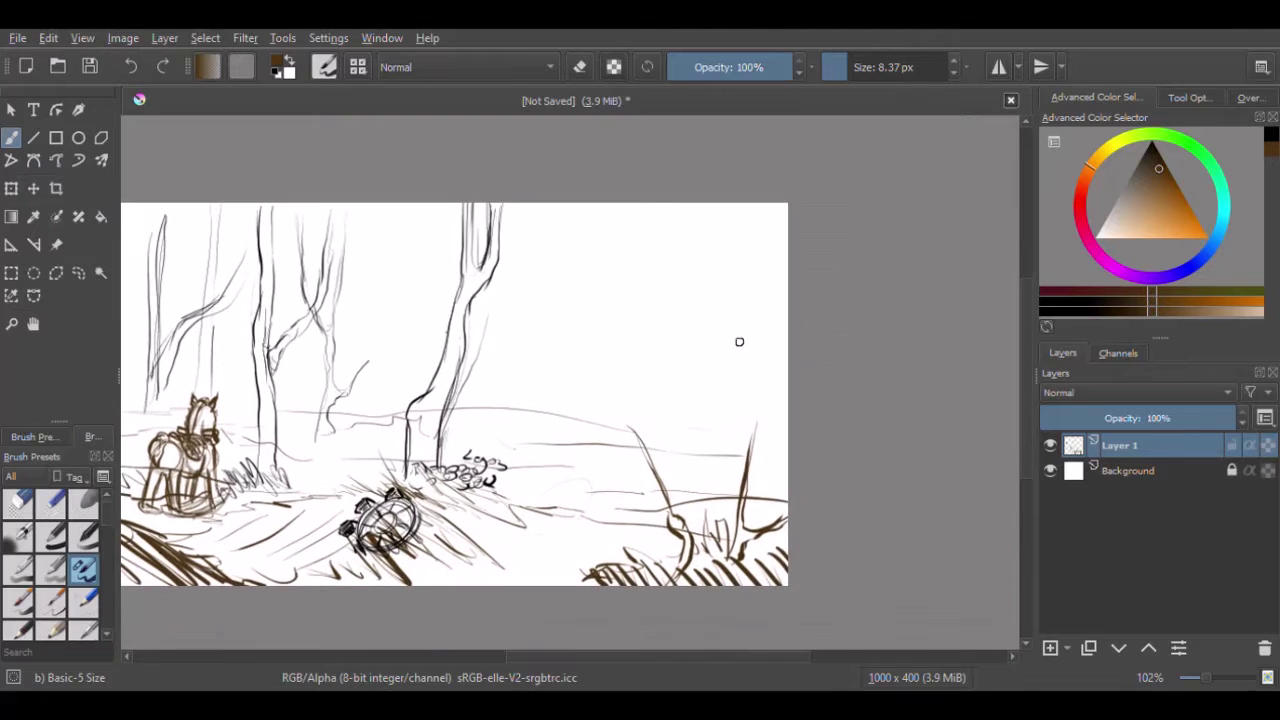
left_click_drag(571, 322, 725, 266)
Sketch a branching tree trunk right of centre in brown.
left_click_drag(614, 223, 703, 332)
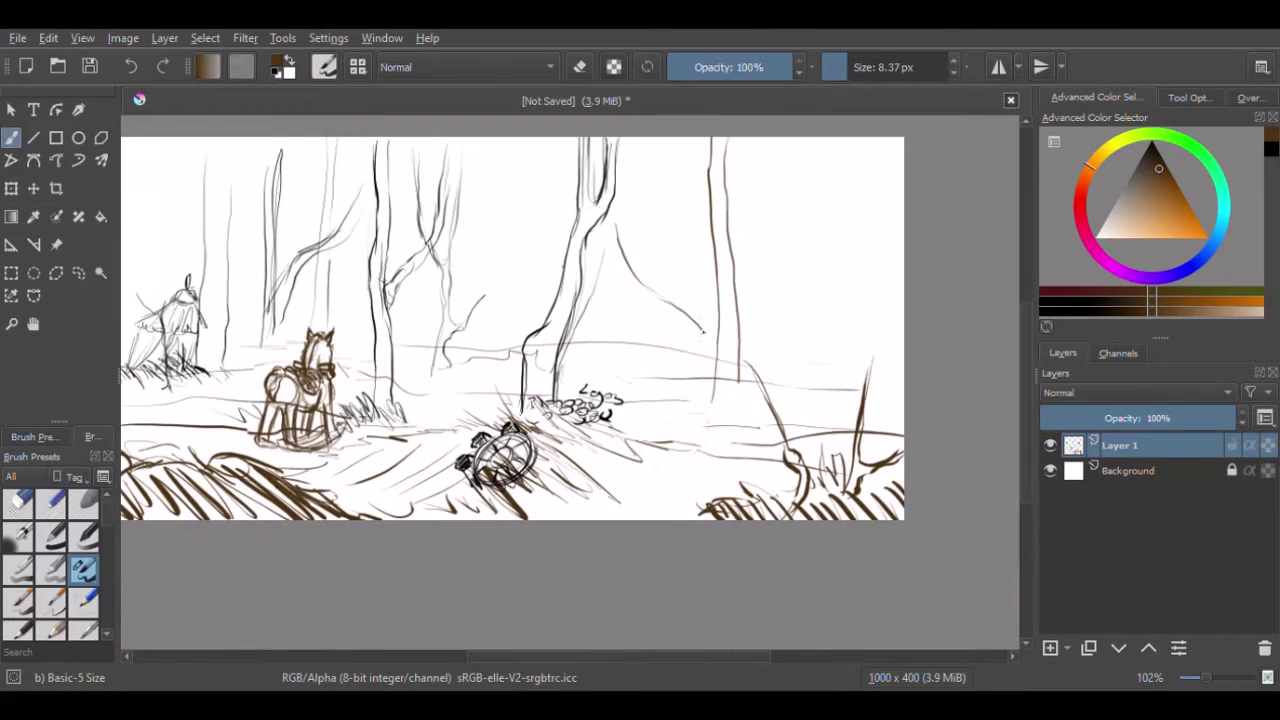
left_click_drag(622, 170, 668, 298)
left_click_drag(698, 138, 668, 300)
mouse_move(690, 214)
left_mouse_down()
mouse_move(660, 292)
mouse_move(746, 357)
left_mouse_up()
left_click_drag(620, 265, 612, 312)
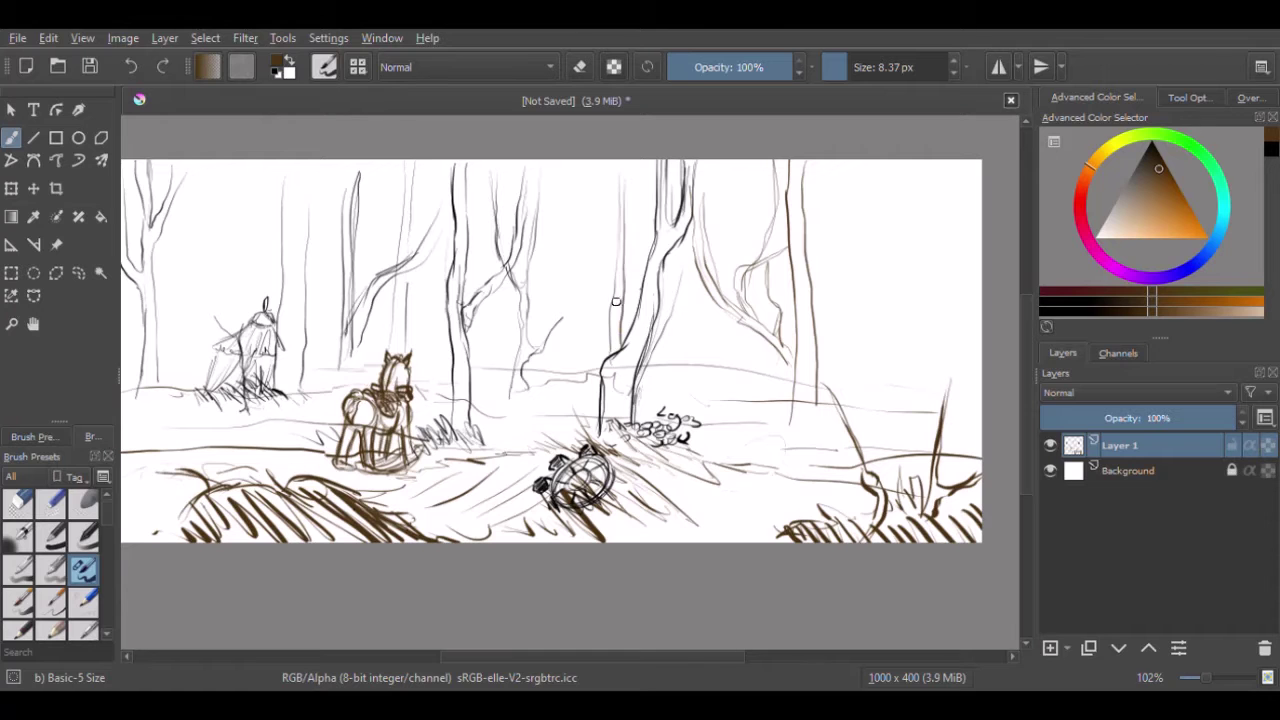
key("ctrl+z")
left_click_drag(632, 190, 622, 340)
left_click_drag(584, 166, 580, 350)
Rough in a circle and brown log shapes in the left foreground.
left_click_drag(508, 281, 587, 239)
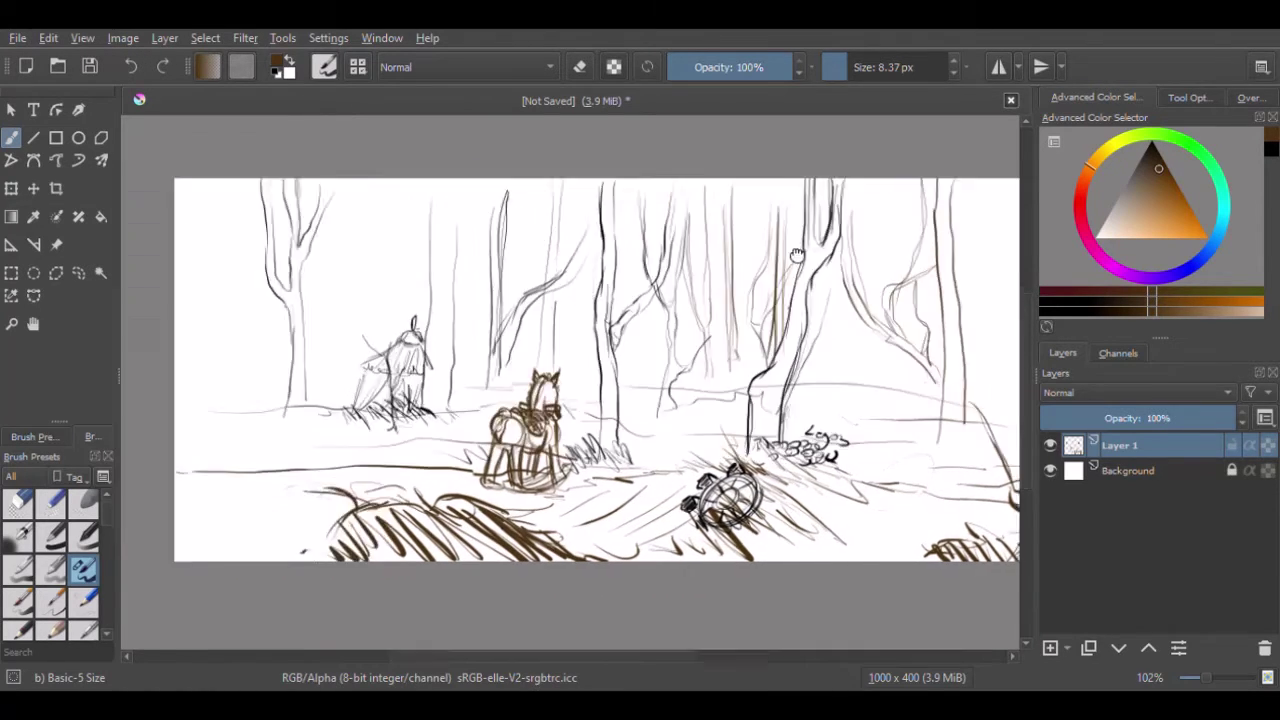
left_click_drag(797, 255, 923, 195)
mouse_move(470, 425)
left_mouse_down()
mouse_move(441, 466)
mouse_move(343, 458)
left_mouse_up()
mouse_move(352, 397)
left_mouse_down()
mouse_move(405, 460)
mouse_move(486, 426)
mouse_move(360, 464)
left_mouse_up()
left_click_drag(464, 470, 310, 495)
Extend the log strokes and draw a chain of loops hanging between the trunks.
left_click_drag(380, 470, 302, 500)
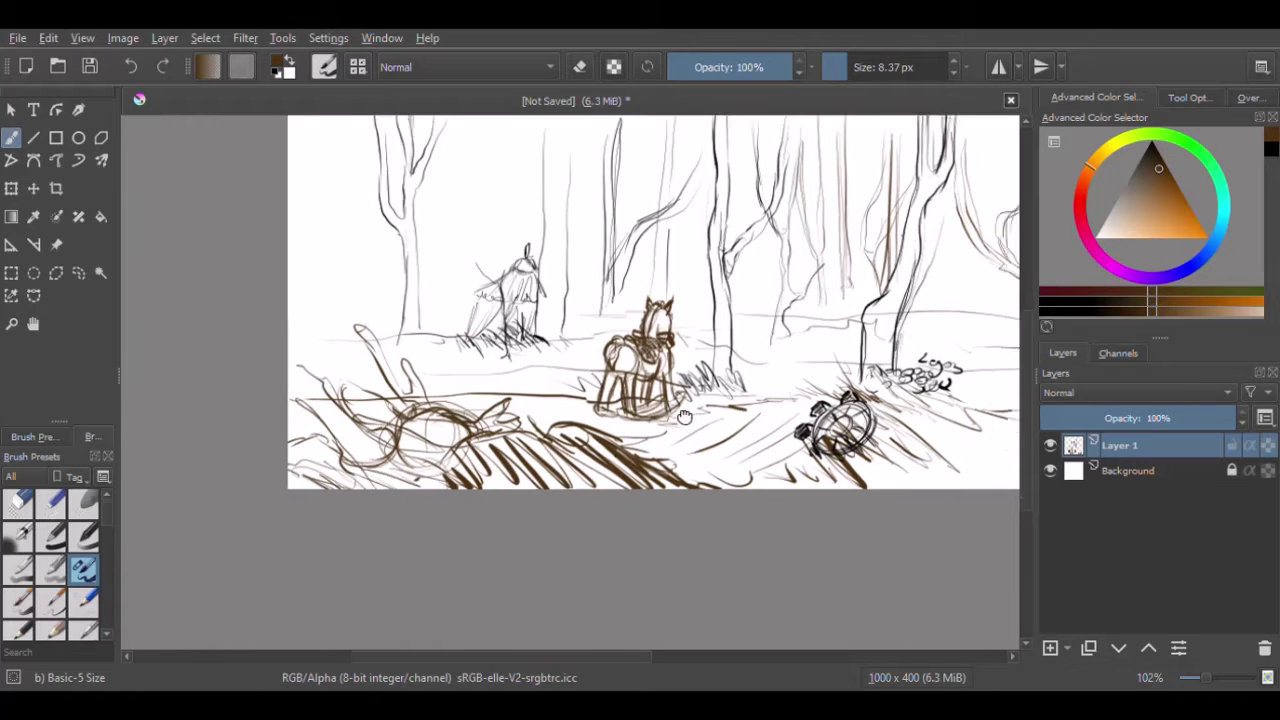
mouse_move(605, 371)
left_mouse_down()
mouse_move(622, 487)
mouse_move(382, 447)
left_mouse_up()
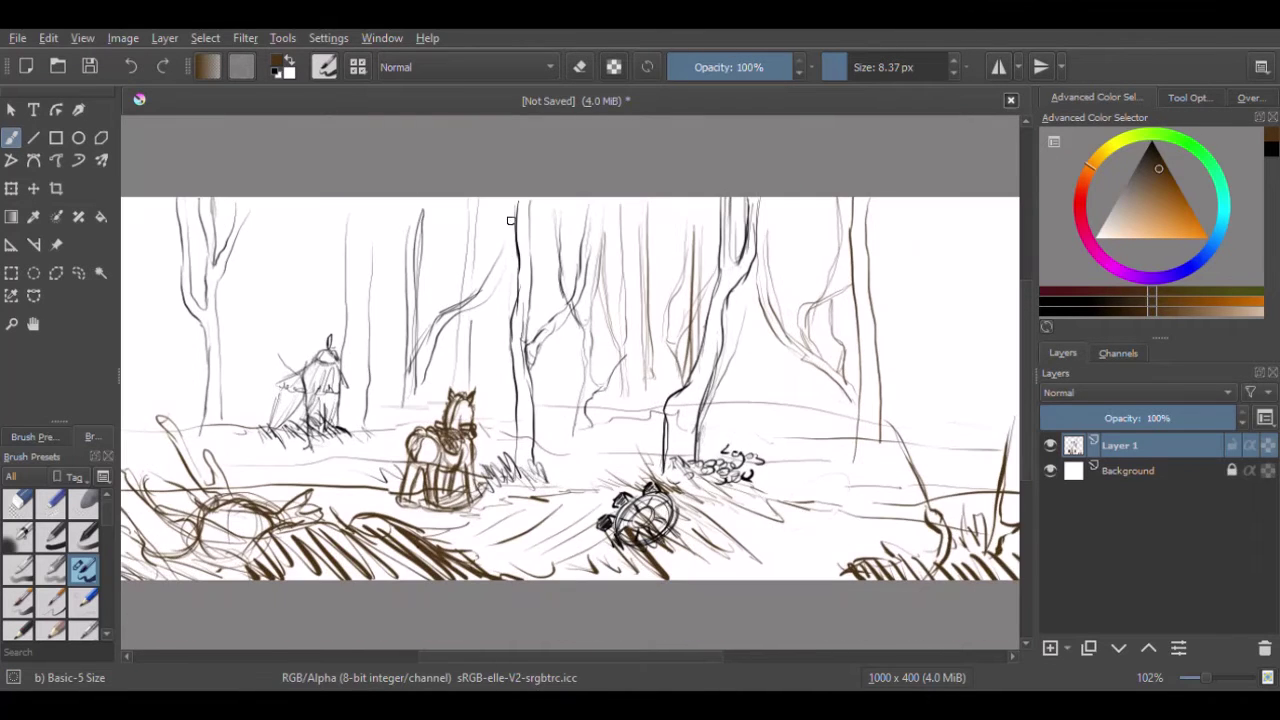
mouse_move(514, 272)
left_mouse_down()
mouse_move(536, 306)
mouse_move(506, 340)
mouse_move(530, 362)
mouse_move(716, 220)
left_mouse_up()
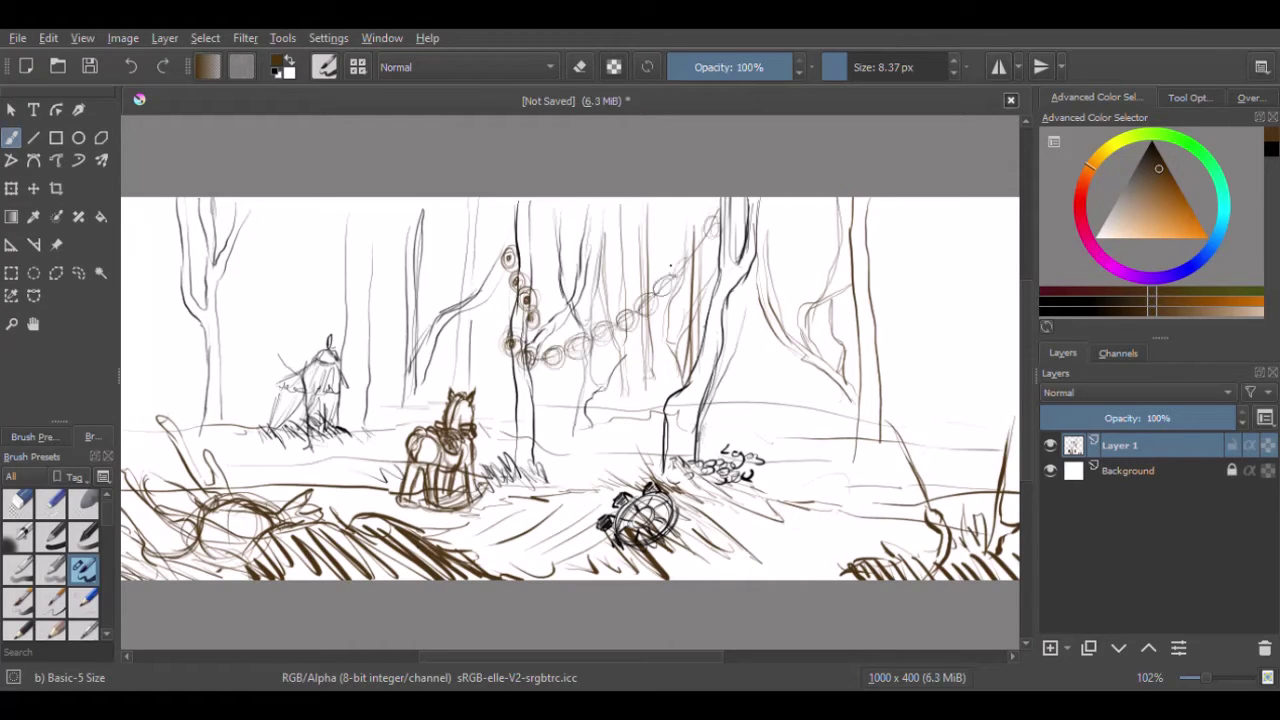
Zoom in and sketch a small figure on the ground below the loops.
scroll(565, 417, "up", 3)
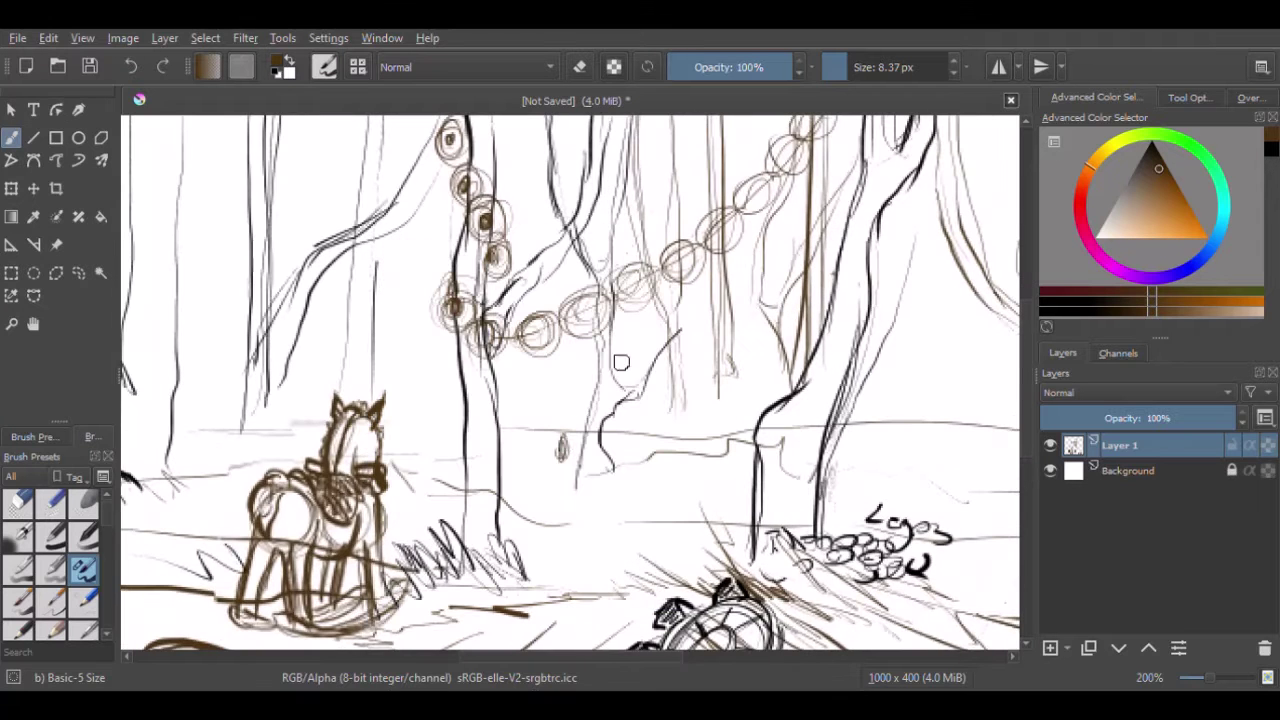
left_click_drag(575, 430, 551, 485)
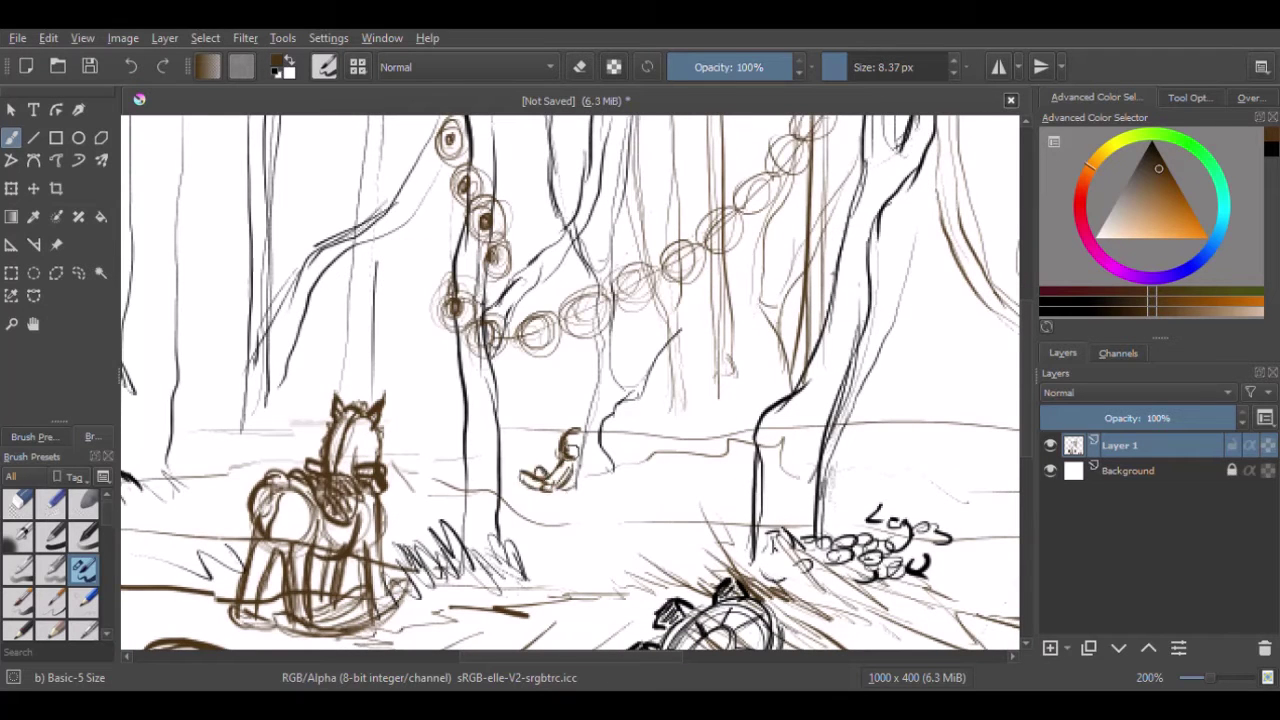
mouse_move(1003, 149)
left_mouse_down()
mouse_move(773, 229)
mouse_move(613, 249)
left_mouse_up()
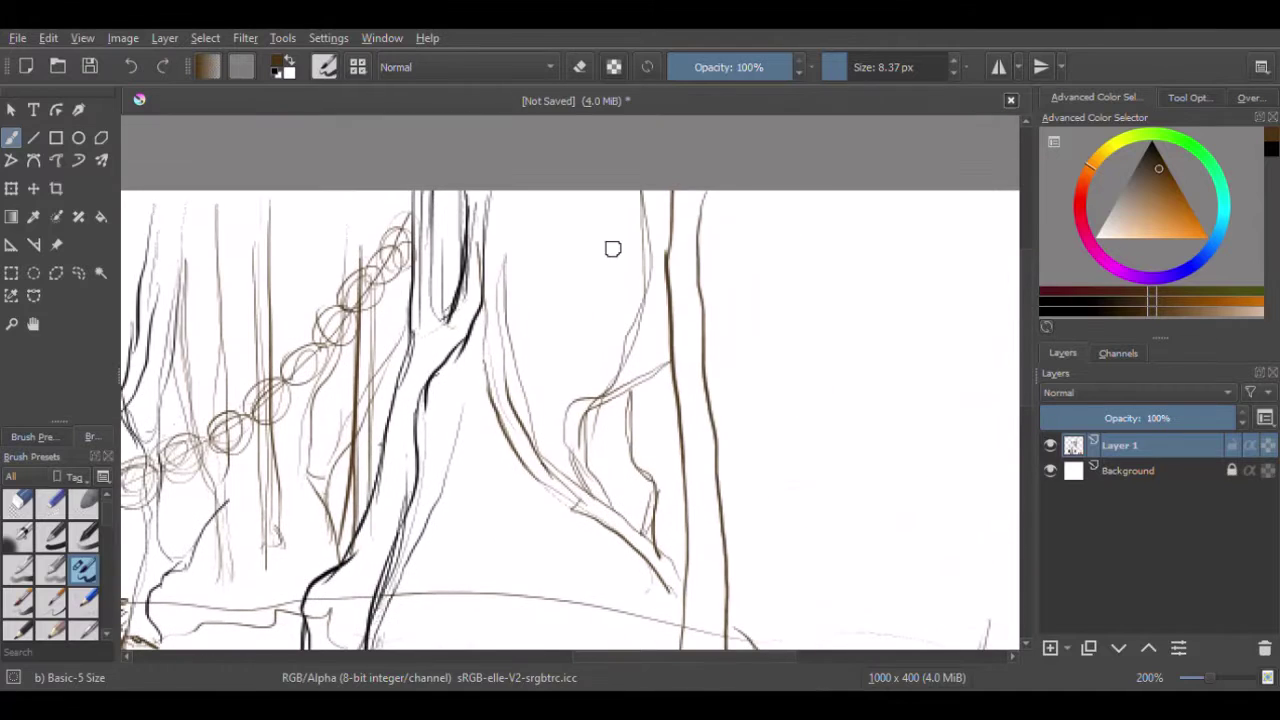
Add a small round hanging ornament among the upper-right trees.
mouse_move(540, 266)
left_mouse_down()
mouse_move(565, 268)
mouse_move(545, 320)
mouse_move(571, 330)
mouse_move(558, 370)
mouse_move(560, 352)
mouse_move(572, 366)
mouse_move(544, 410)
left_mouse_up()
scroll(618, 467, "down", 5)
scroll(771, 506, "up", 2)
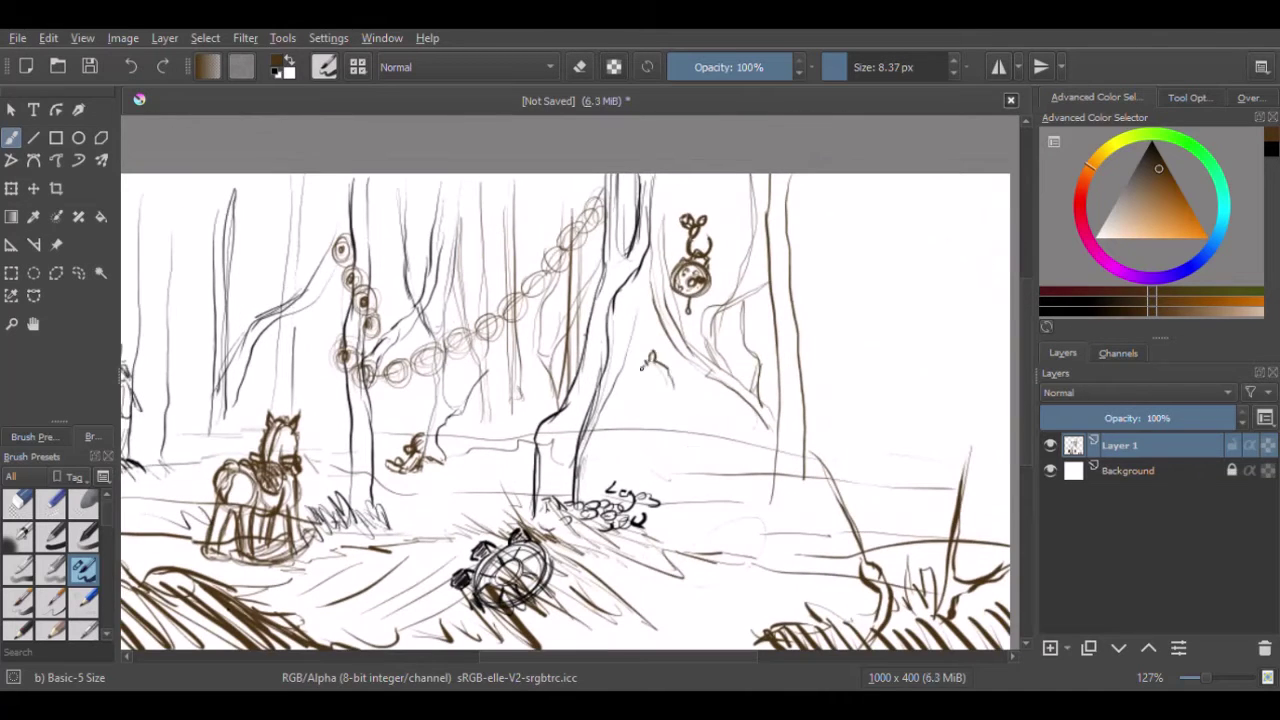
Sketch a small deer-like animal with redrawn back, tail and legs, plus a lantern stroke.
left_click_drag(650, 352, 657, 411)
key("ctrl+z")
key("ctrl+z")
left_click_drag(672, 378, 700, 418)
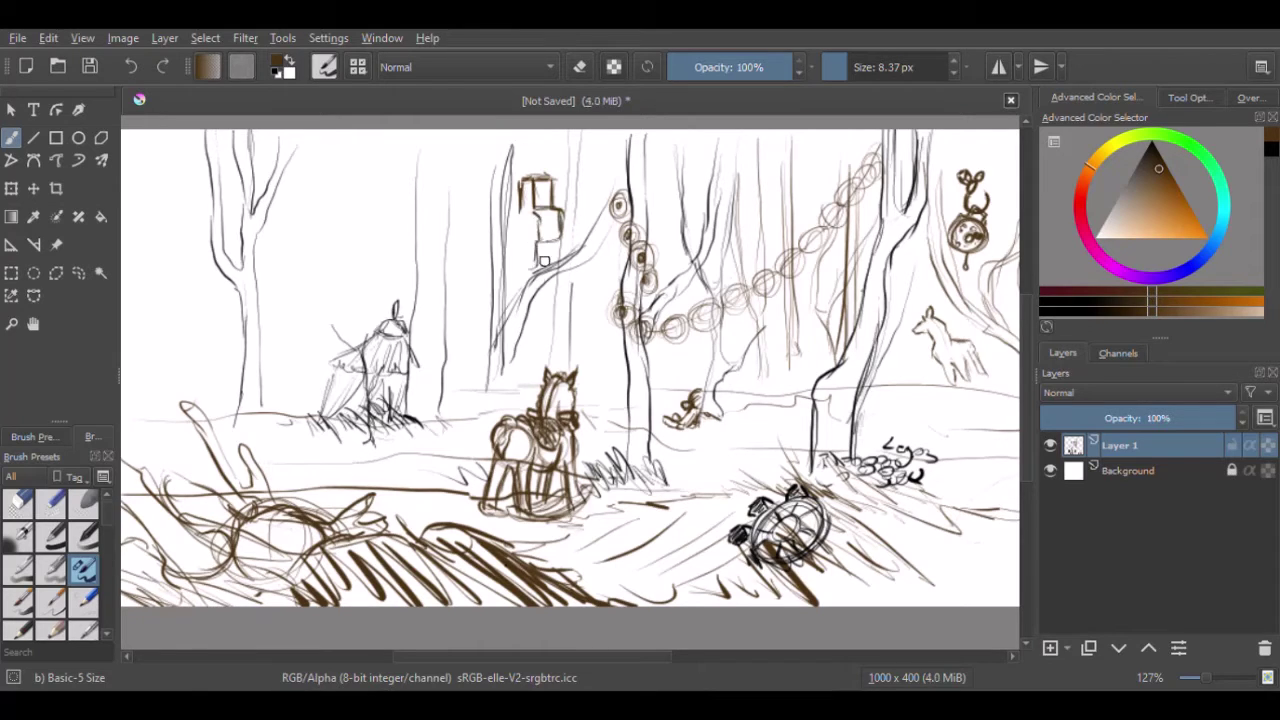
left_click_drag(544, 262, 505, 305)
key("ctrl+z")
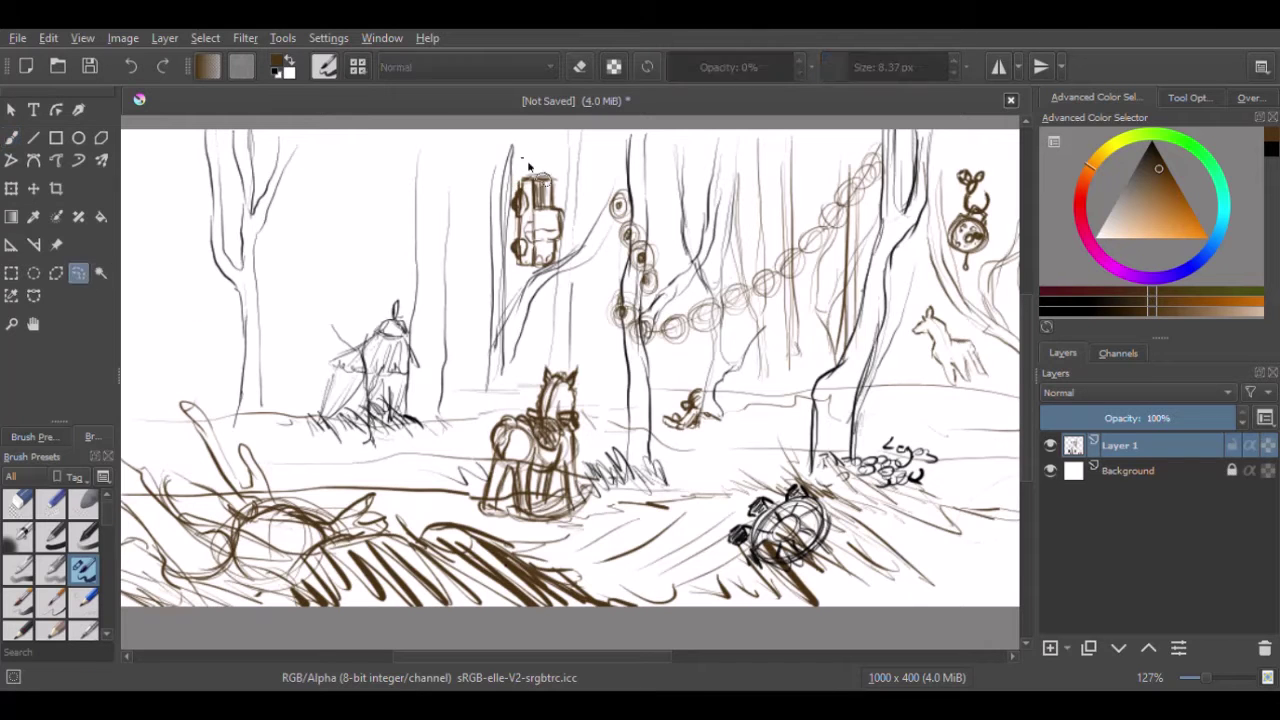
Scale the top-centre lantern down with Ctrl+T and apply the resize.
right_click(329, 314)
scroll(329, 314, "down", 2)
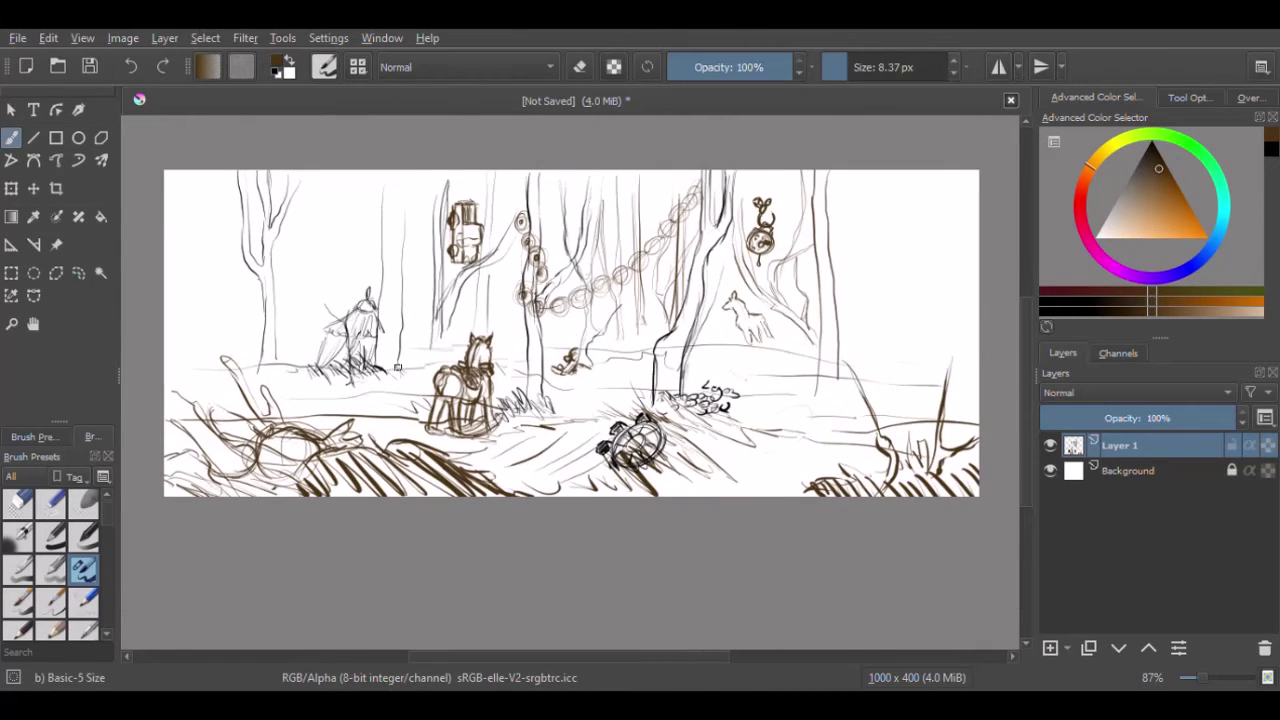
scroll(417, 192, "up", 3)
key("ctrl+t")
left_click_drag(475, 366, 492, 300)
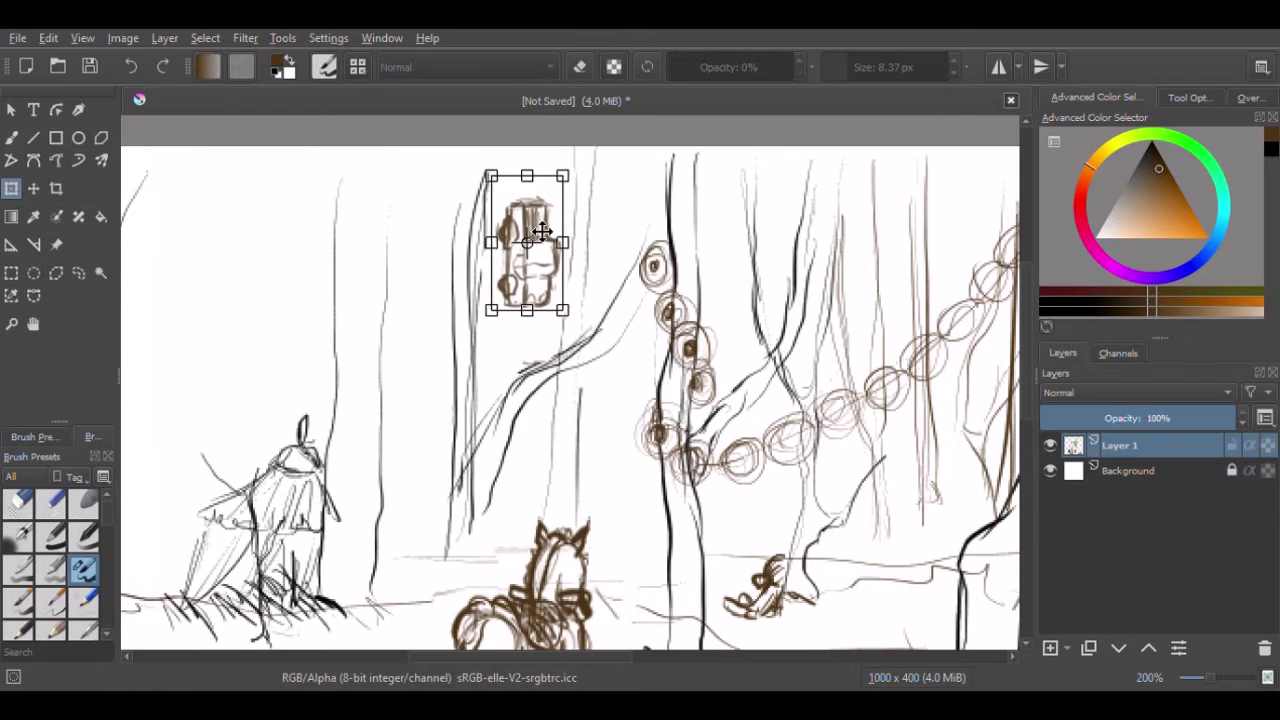
key("Return")
With the brush, draw a curved hook atop the lantern and add detail strokes to the lanterns.
key("b")
scroll(535, 300, "down", 1)
mouse_move(522, 185)
left_mouse_down()
mouse_move(540, 190)
mouse_move(512, 165)
left_mouse_up()
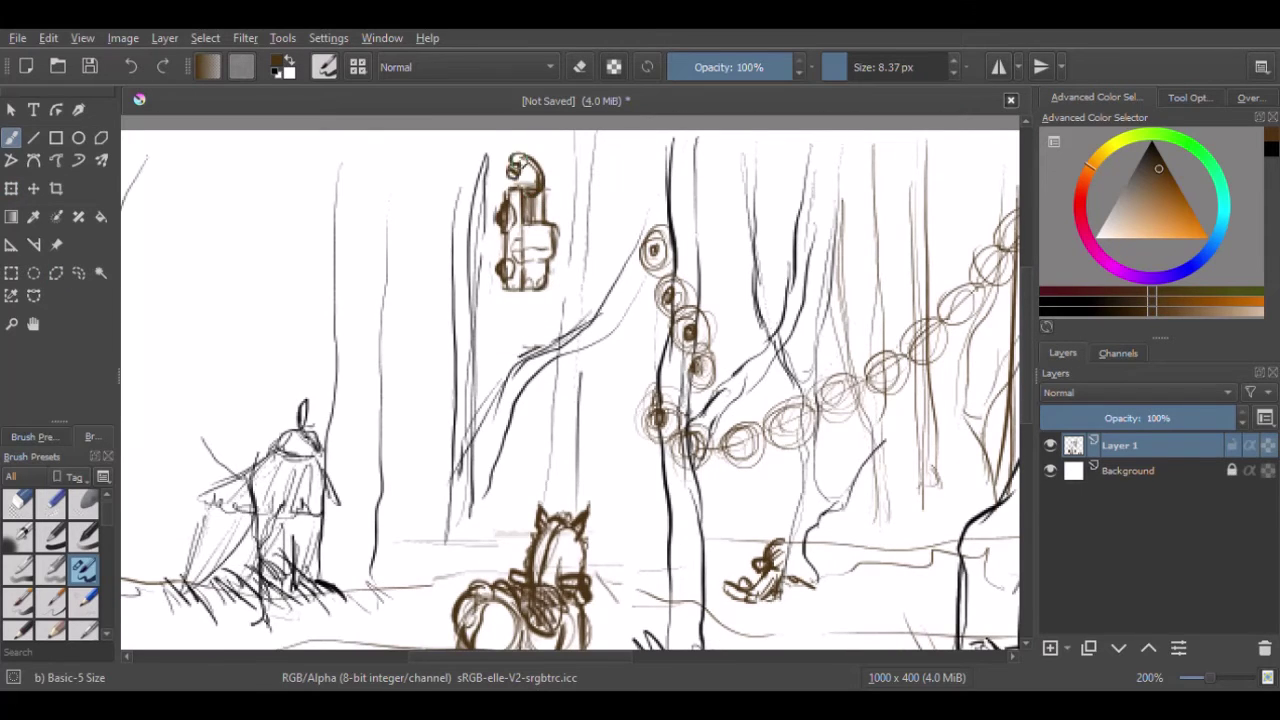
mouse_move(700, 250)
left_mouse_down()
mouse_move(180, 325)
mouse_move(712, 288)
left_mouse_up()
Add leaves to the right ornament's chain, then small mushrooms and sprouts in the foreground.
left_click_drag(697, 200, 697, 280)
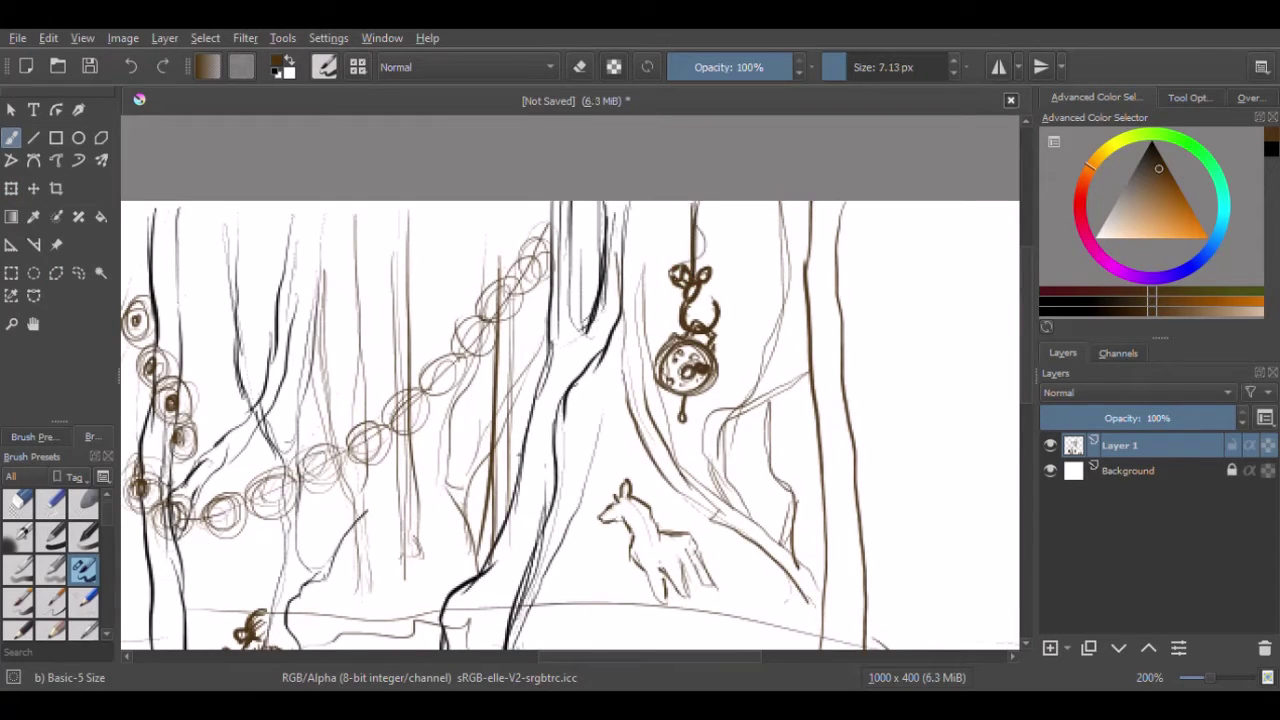
left_click_drag(673, 340, 668, 484)
scroll(600, 400, "down", 1)
mouse_move(376, 477)
left_mouse_down()
mouse_move(633, 264)
mouse_move(703, 229)
left_mouse_up()
mouse_move(596, 430)
left_mouse_down()
mouse_move(596, 446)
mouse_move(562, 470)
mouse_move(586, 476)
left_mouse_up()
left_click_drag(490, 460, 490, 476)
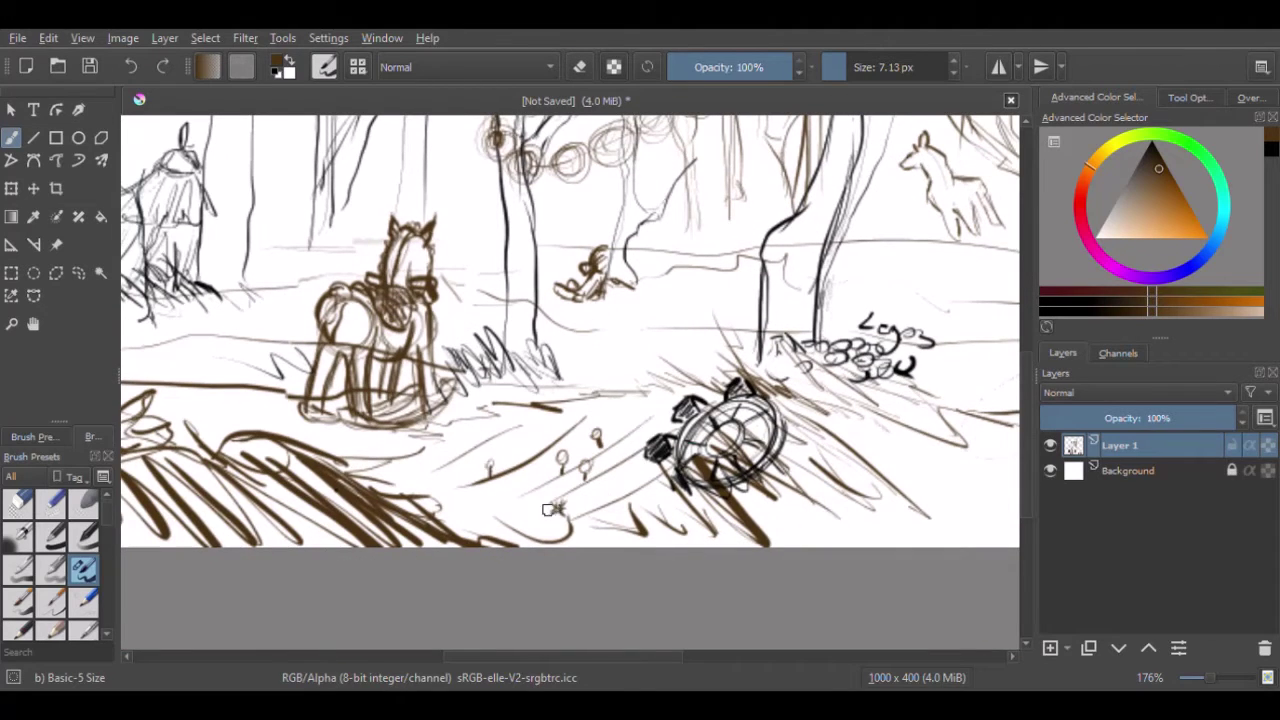
left_click_drag(544, 433, 558, 447)
scroll(570, 343, "up", 1)
left_click_drag(523, 486, 551, 478)
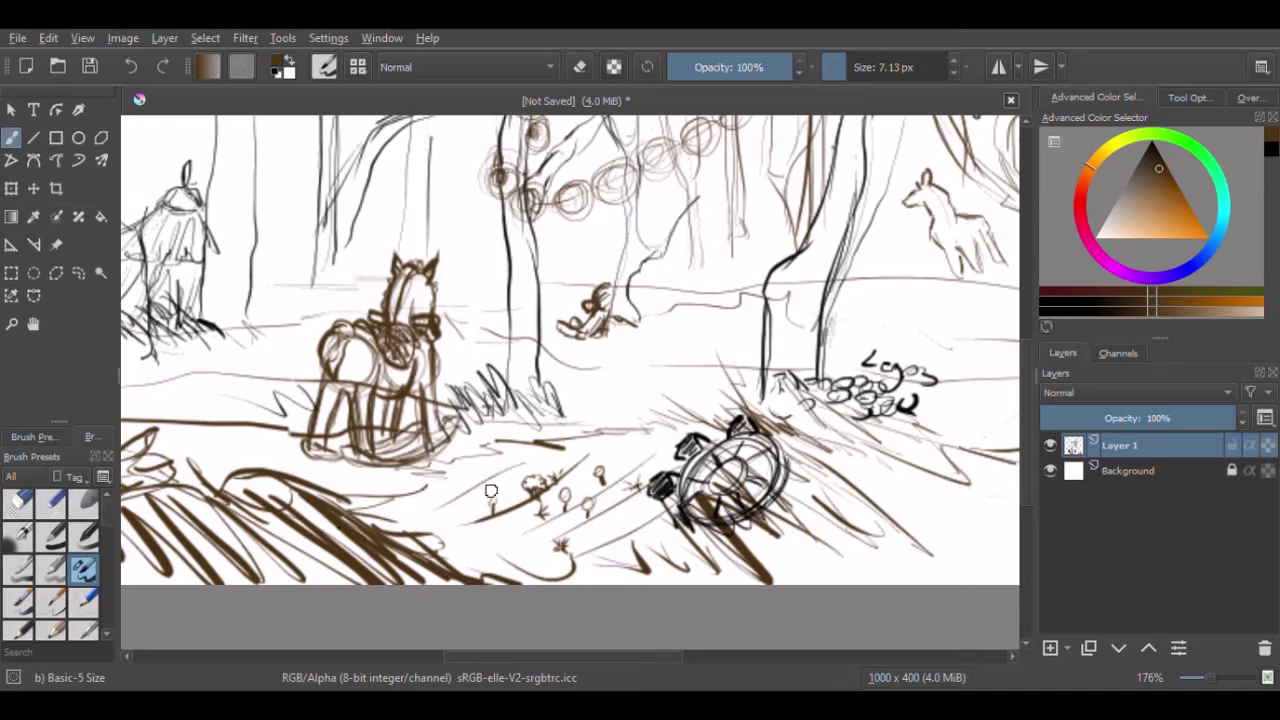
Sketch several background tree trunk lines on the left side.
left_click_drag(607, 382, 697, 422)
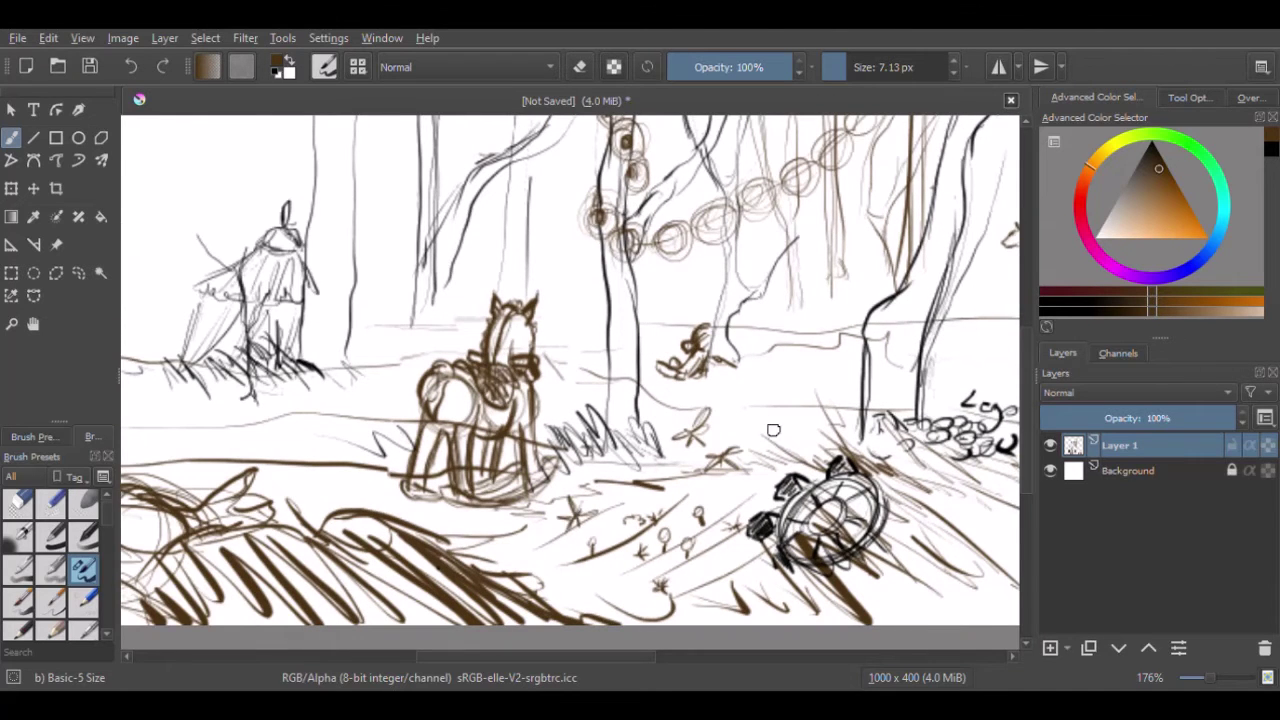
left_click_drag(773, 430, 951, 516)
left_click_drag(556, 234, 562, 455)
left_click_drag(542, 228, 550, 502)
left_click_drag(478, 288, 470, 552)
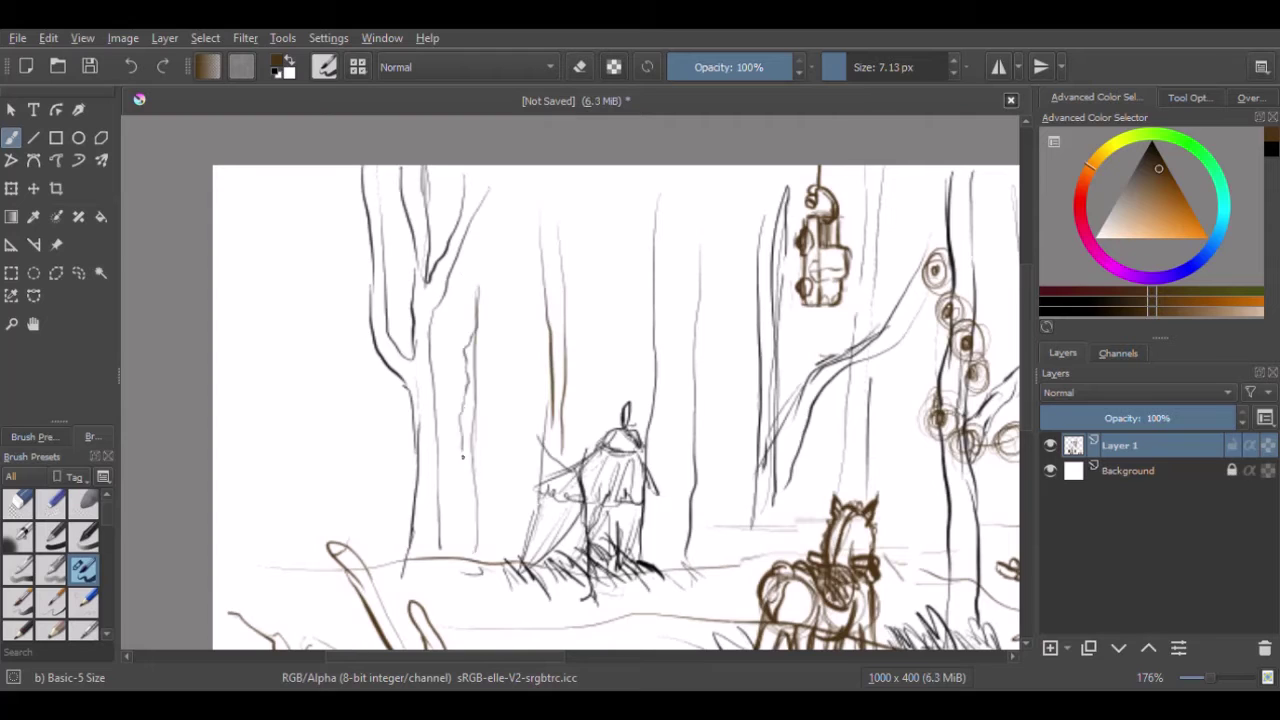
left_click_drag(470, 322, 462, 552)
mouse_move(466, 358)
left_mouse_down()
mouse_move(464, 458)
mouse_move(494, 292)
mouse_move(652, 286)
mouse_move(623, 360)
left_mouse_up()
Add trunk and branch strokes to the right of the hooded figure.
left_click_drag(698, 422, 752, 476)
left_click_drag(752, 402, 718, 442)
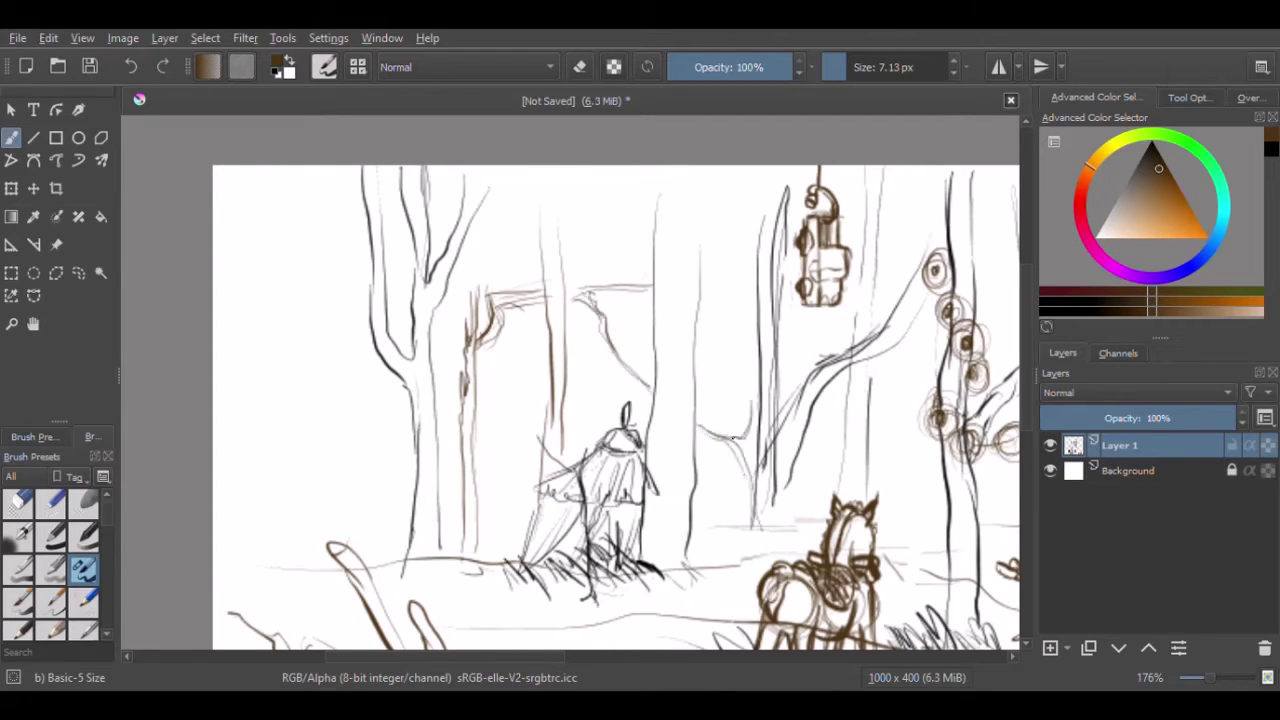
mouse_move(481, 259)
left_mouse_down()
mouse_move(401, 314)
mouse_move(391, 344)
left_mouse_up()
left_click_drag(551, 323, 726, 233)
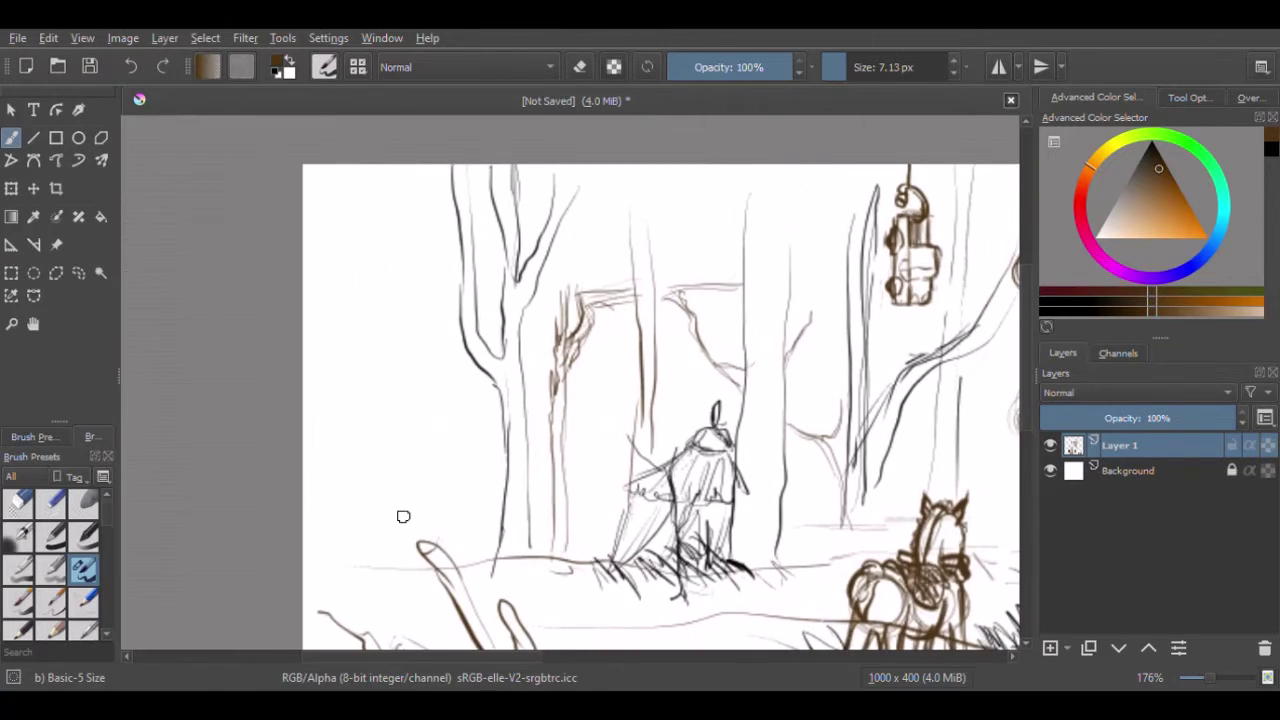
left_click_drag(383, 172, 392, 548)
left_click_drag(455, 342, 390, 372)
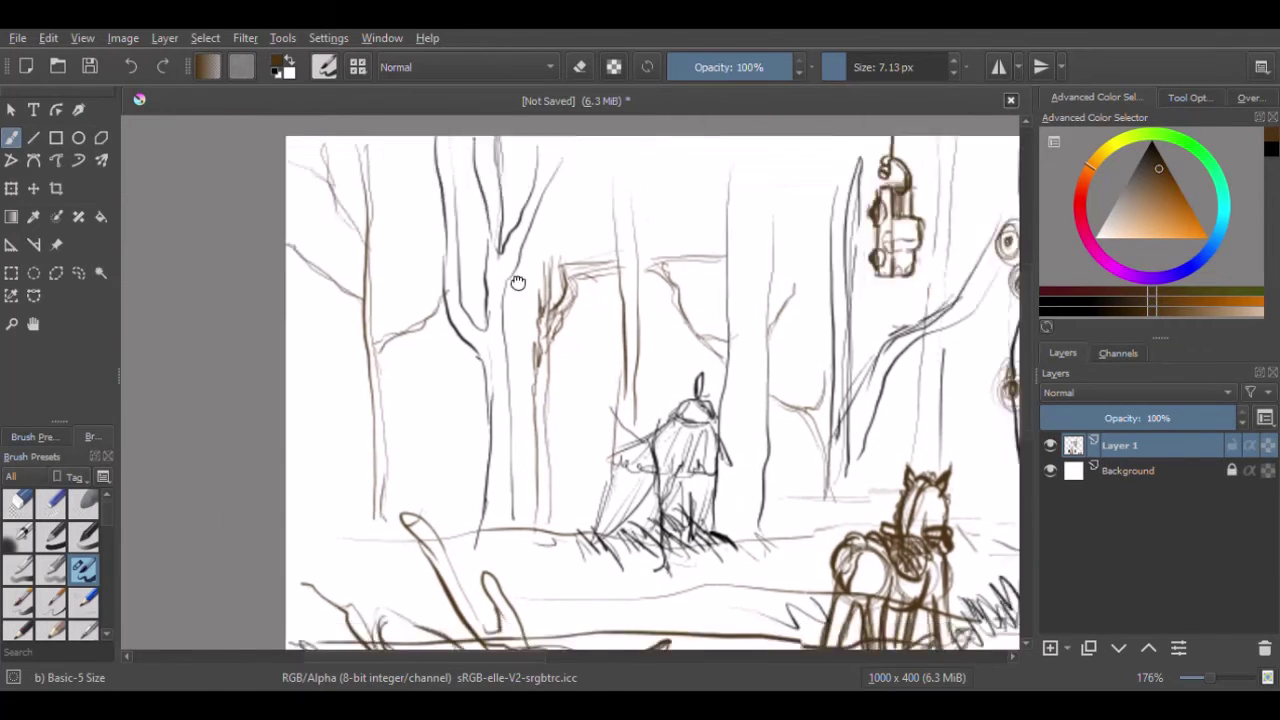
Begin a small bear head in the trees on the right.
scroll(531, 291, "down", 5)
right_click(531, 291)
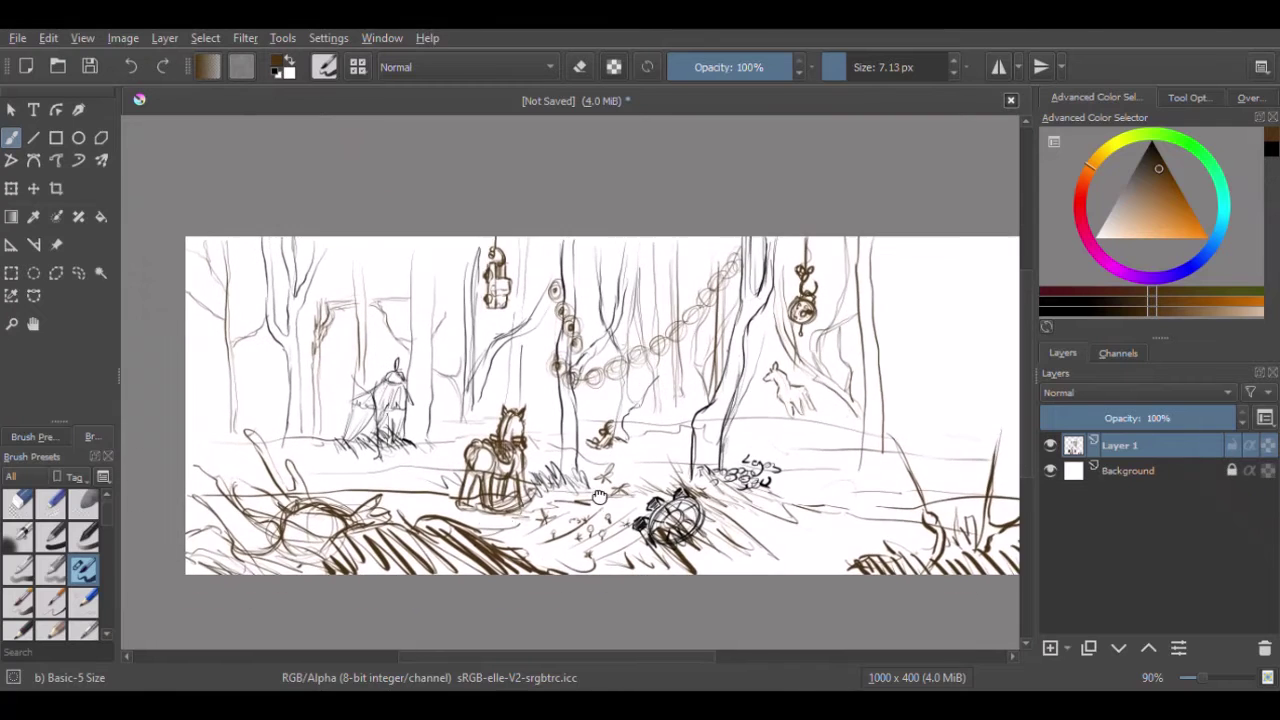
scroll(786, 296, "up", 3)
mouse_move(672, 256)
left_mouse_down()
mouse_move(684, 238)
mouse_move(720, 244)
left_mouse_up()
Draw the teddy bear's body, arms, legs, ears and face, hanging from a long string.
scroll(708, 351, "up", 3)
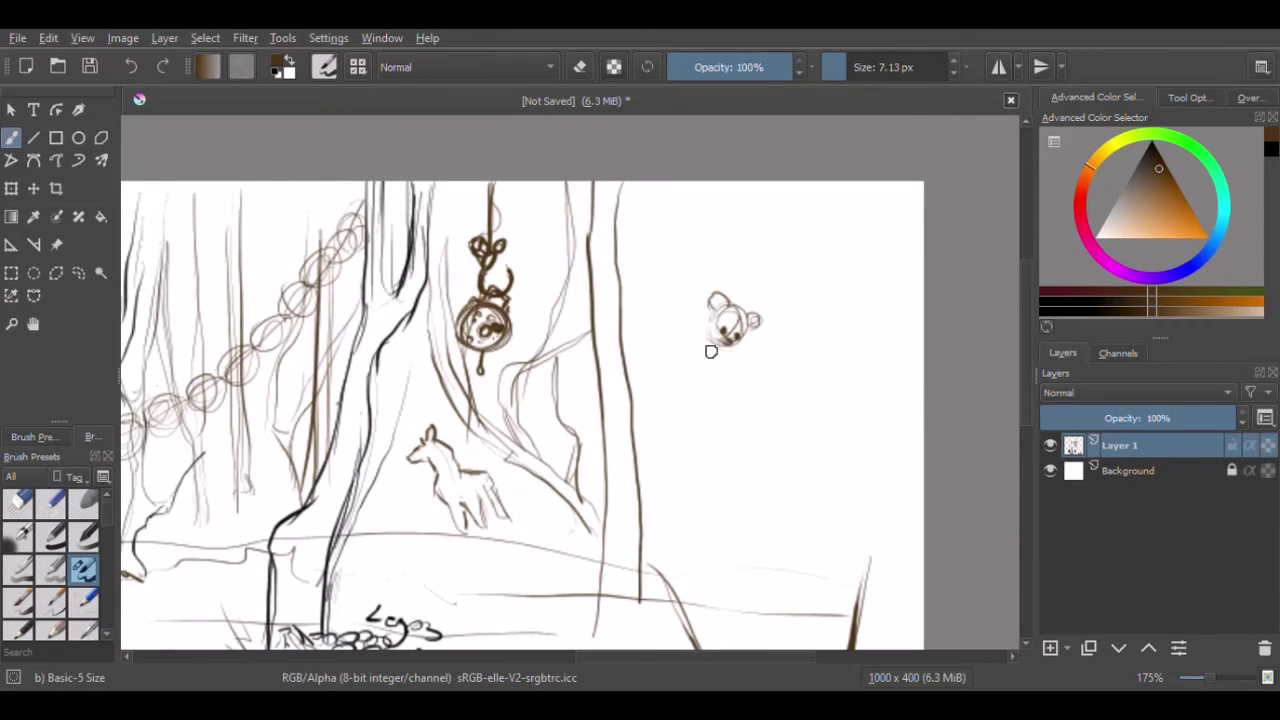
mouse_move(711, 352)
left_mouse_down()
mouse_move(702, 378)
mouse_move(714, 394)
mouse_move(698, 376)
left_mouse_up()
left_click_drag(740, 322, 714, 312)
mouse_move(712, 348)
left_mouse_down()
mouse_move(704, 392)
mouse_move(728, 392)
left_mouse_up()
left_click_drag(710, 320, 716, 296)
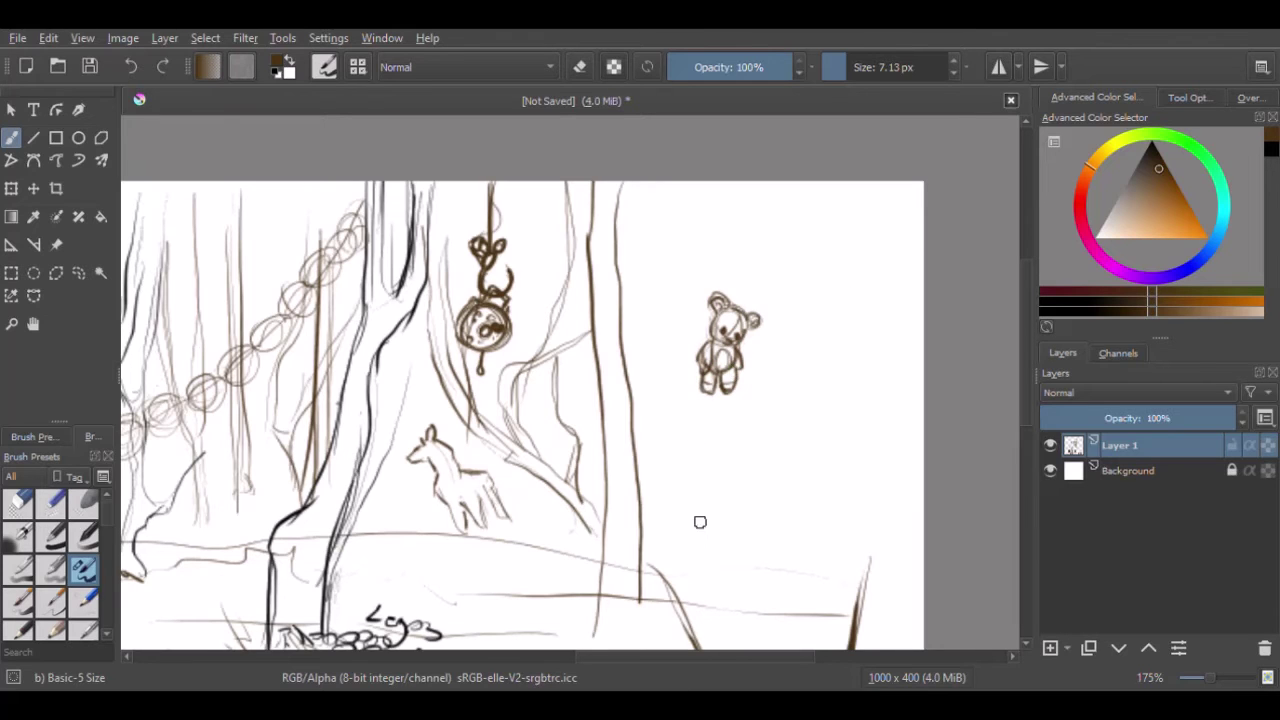
left_click_drag(700, 522, 600, 542)
mouse_move(600, 324)
left_mouse_down()
mouse_move(630, 312)
mouse_move(626, 208)
left_mouse_up()
mouse_move(491, 317)
left_mouse_down()
mouse_move(574, 262)
mouse_move(488, 284)
left_mouse_up()
Undo a stray trunk stroke, then sketch a small stump with a log beside it.
left_click_drag(592, 168, 534, 390)
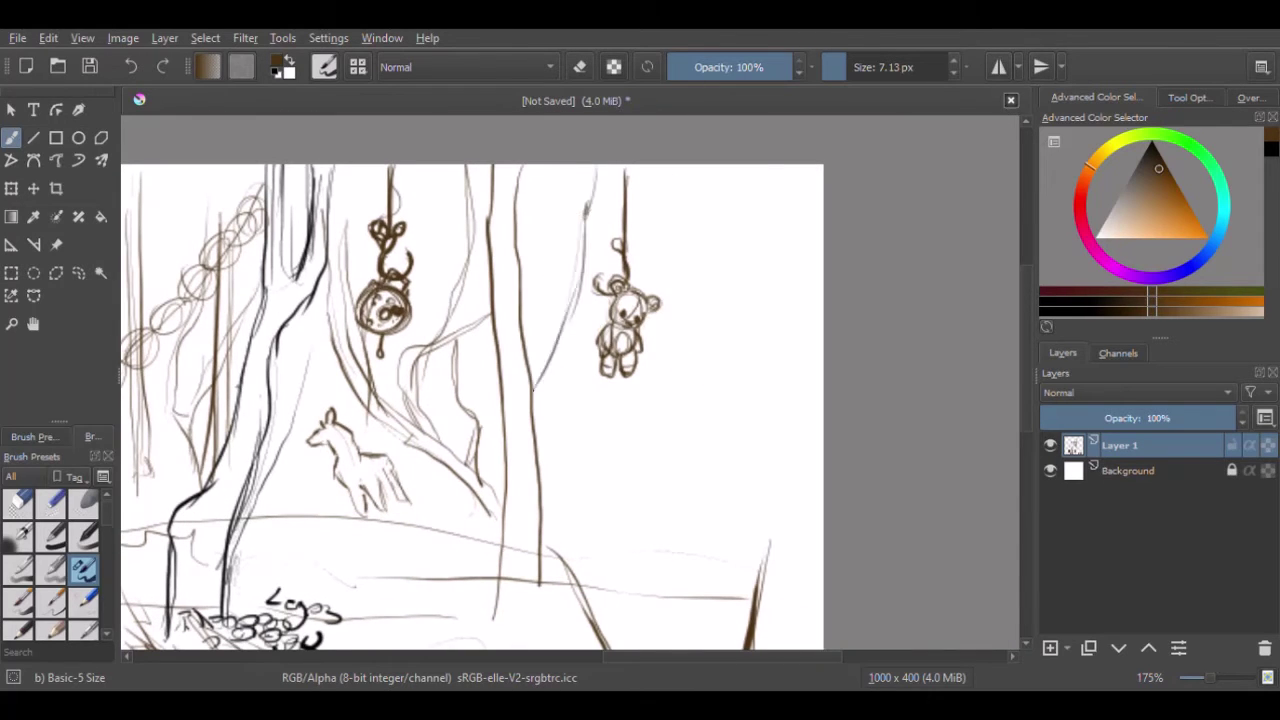
key("ctrl+z")
left_click_drag(730, 166, 782, 176)
left_click_drag(600, 403, 805, 173)
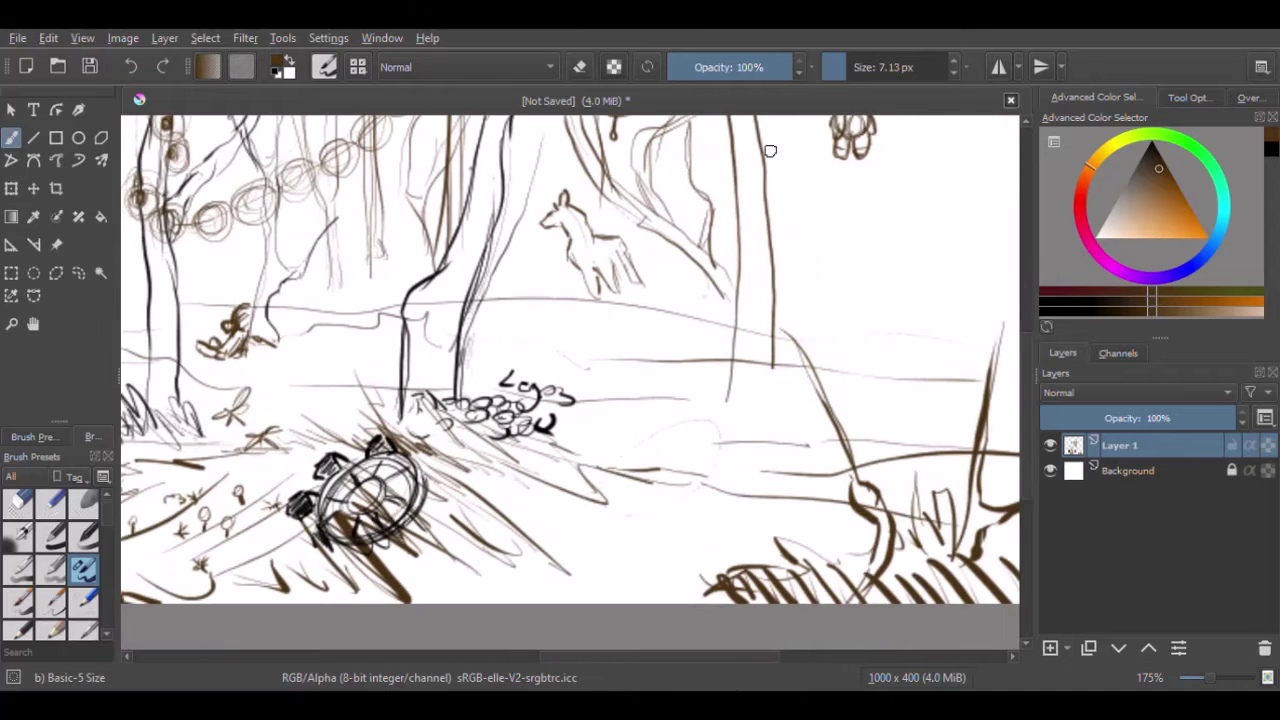
mouse_move(724, 340)
left_mouse_down()
mouse_move(708, 390)
mouse_move(728, 398)
mouse_move(612, 394)
left_mouse_up()
left_click_drag(688, 372, 644, 384)
left_click_drag(608, 398, 670, 366)
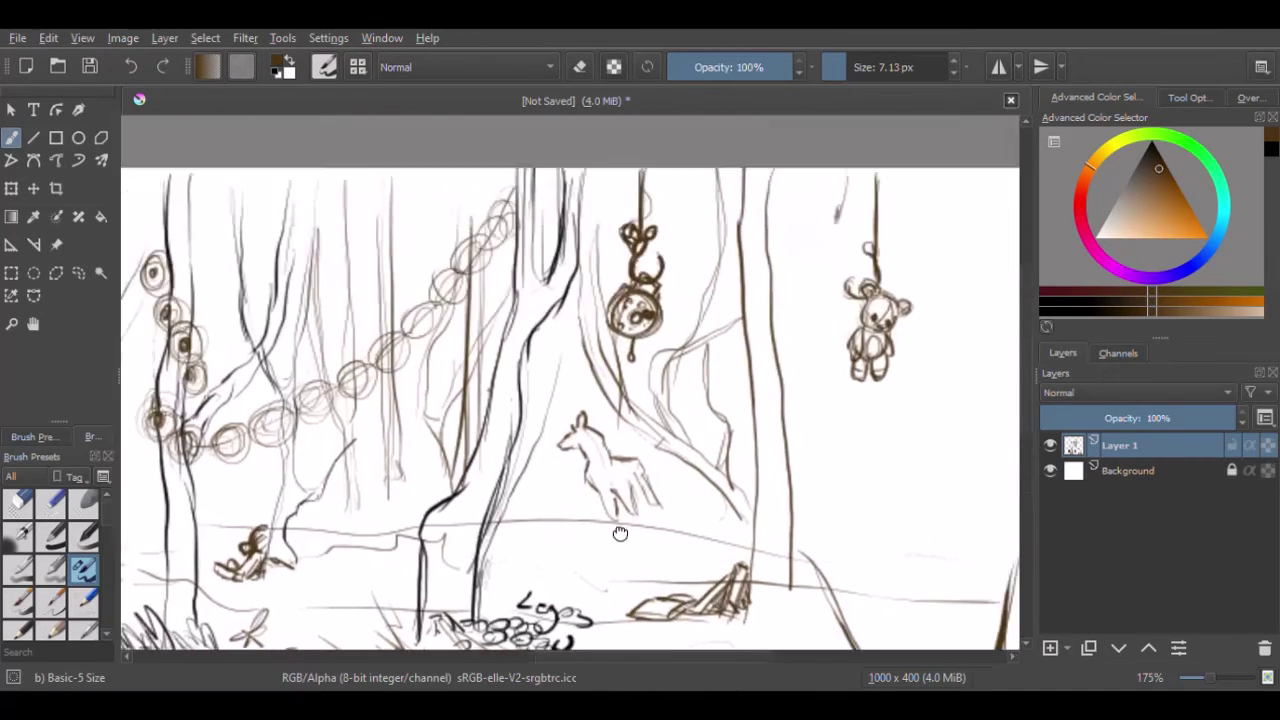
Darken trunk lines, add a chain of small circles along the branch, and leafy strokes.
mouse_move(847, 317)
left_mouse_down()
mouse_move(677, 397)
mouse_move(662, 388)
mouse_move(676, 386)
left_mouse_up()
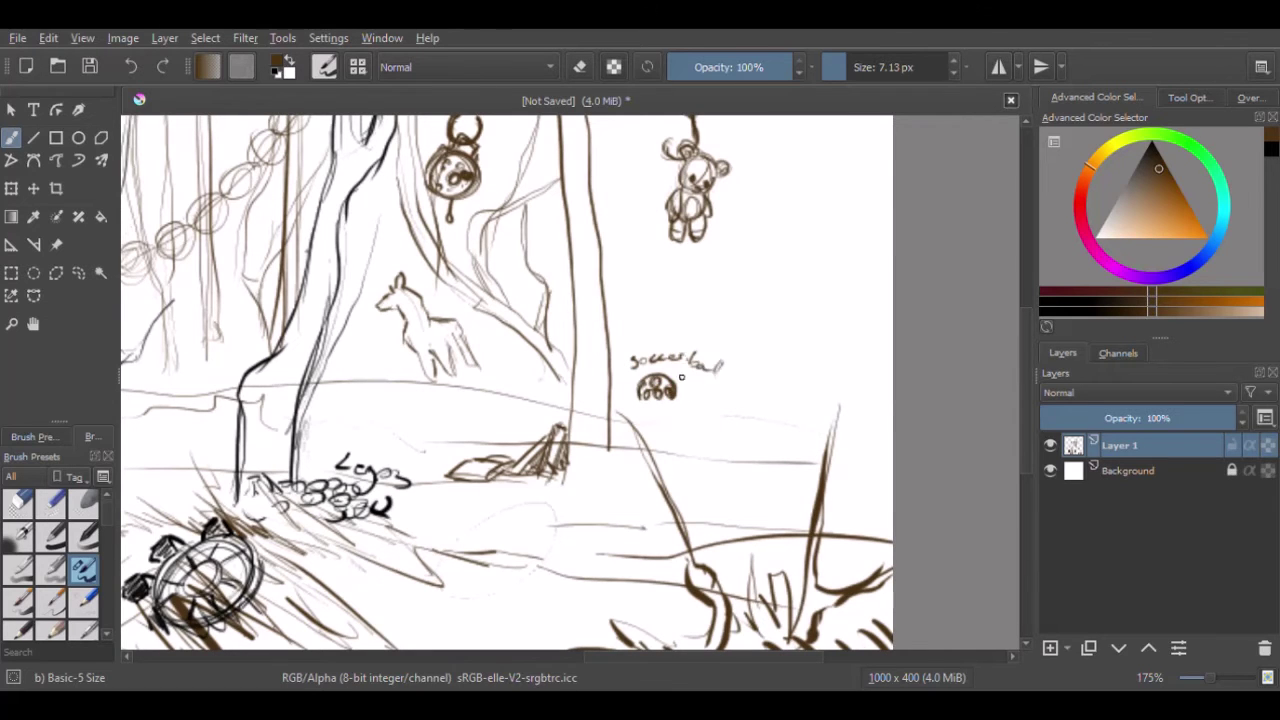
mouse_move(681, 377)
left_mouse_down()
mouse_move(771, 457)
mouse_move(694, 300)
mouse_move(494, 278)
mouse_move(646, 424)
left_mouse_up()
mouse_move(503, 334)
left_mouse_down()
mouse_move(596, 358)
mouse_move(596, 405)
mouse_move(648, 425)
left_mouse_up()
mouse_move(339, 187)
left_mouse_down()
mouse_move(482, 165)
mouse_move(554, 217)
mouse_move(556, 244)
mouse_move(580, 230)
mouse_move(552, 280)
mouse_move(533, 248)
mouse_move(548, 222)
left_mouse_up()
mouse_move(566, 280)
left_mouse_down()
mouse_move(576, 236)
mouse_move(496, 275)
mouse_move(800, 257)
left_mouse_up()
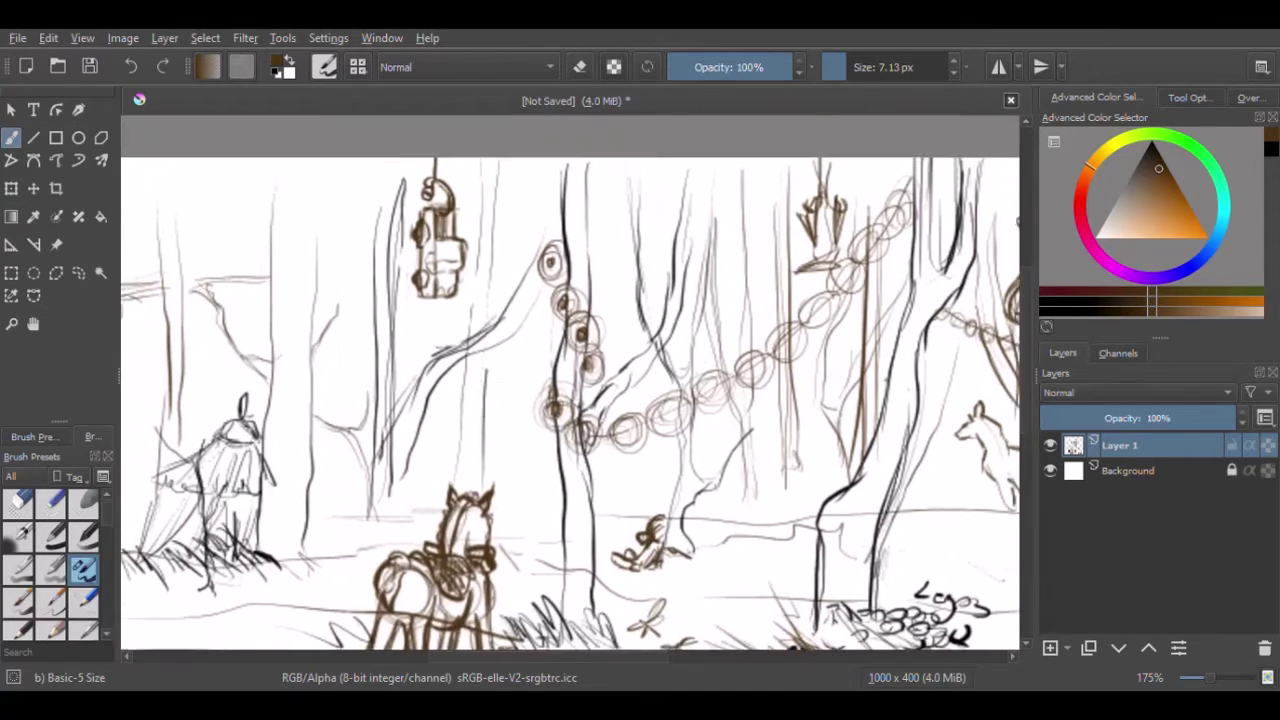
Draw a small round ornament and a faint curved stroke.
mouse_move(290, 268)
left_mouse_down()
mouse_move(522, 292)
mouse_move(521, 328)
mouse_move(505, 336)
mouse_move(549, 347)
left_mouse_up()
mouse_move(558, 396)
left_mouse_down()
mouse_move(562, 425)
mouse_move(551, 391)
left_mouse_up()
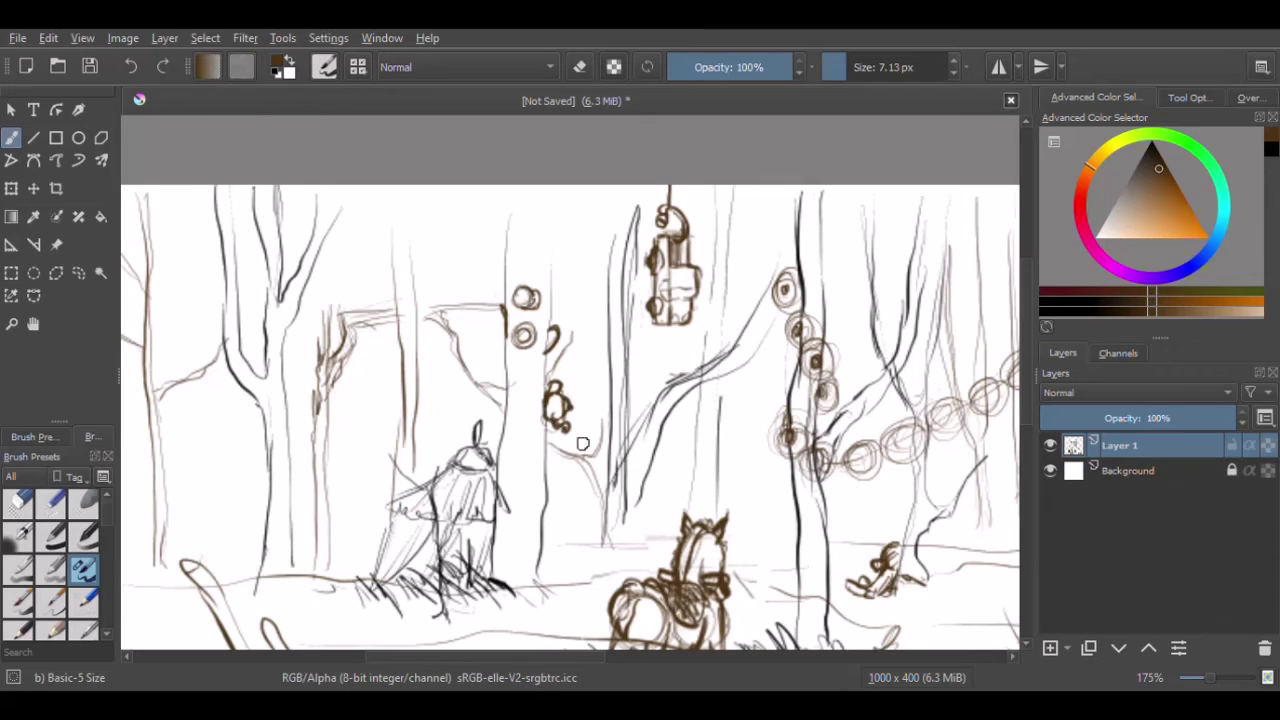
scroll(583, 443, "down", 3)
scroll(378, 408, "down", 1)
scroll(378, 408, "up", 2)
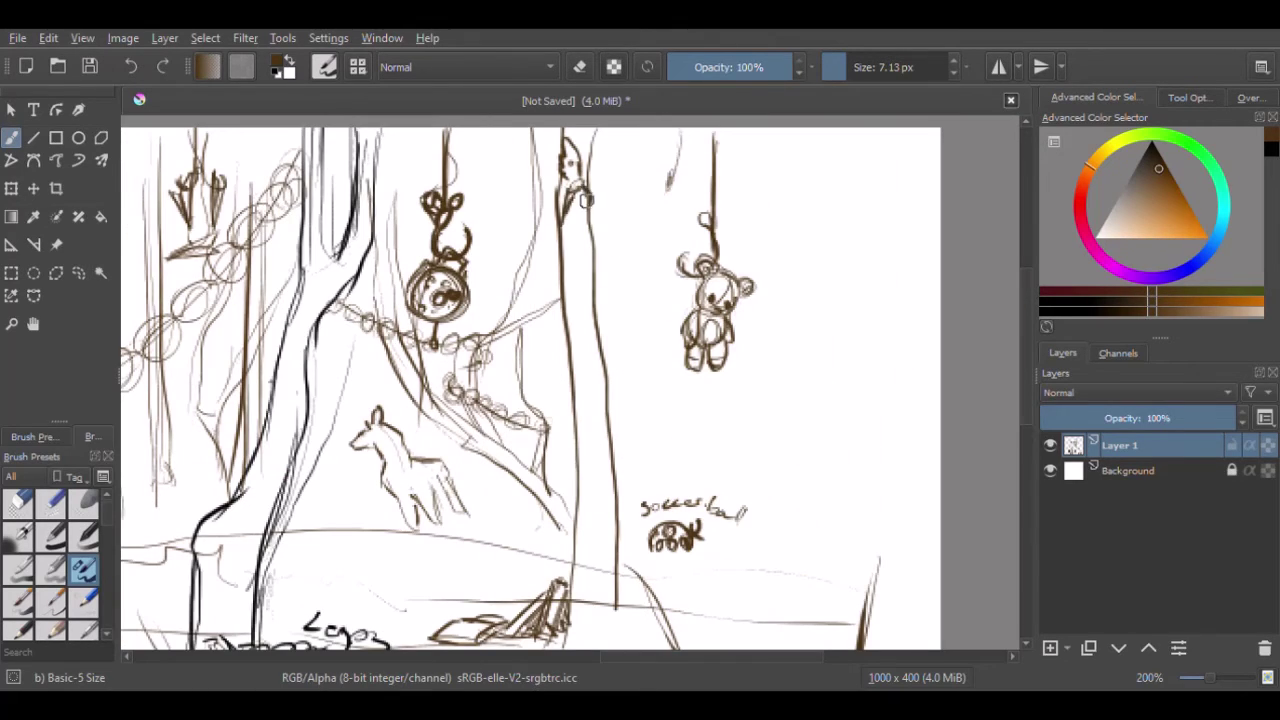
Sketch a creature on the tree trunk and a second toy on a string with dotted eyes.
left_click_drag(570, 160, 598, 276)
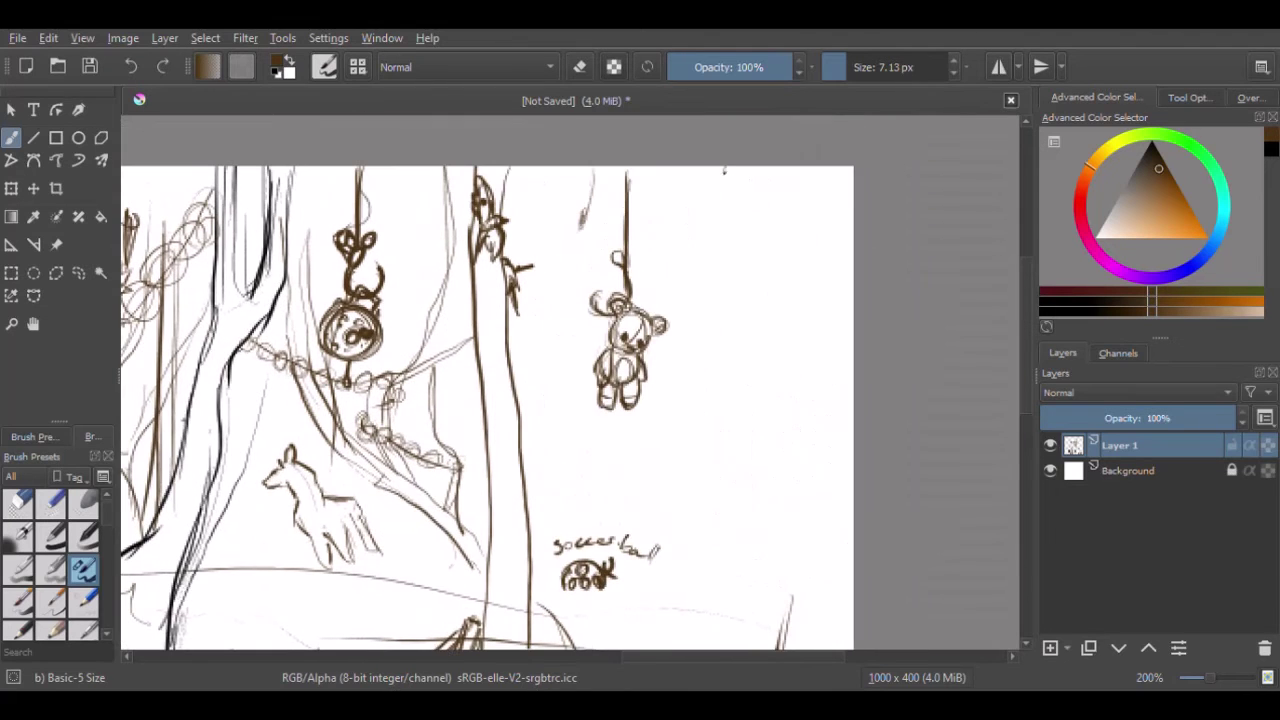
mouse_move(720, 168)
left_mouse_down()
mouse_move(720, 252)
mouse_move(746, 234)
mouse_move(720, 256)
mouse_move(704, 354)
mouse_move(732, 292)
left_mouse_up()
left_click(734, 256)
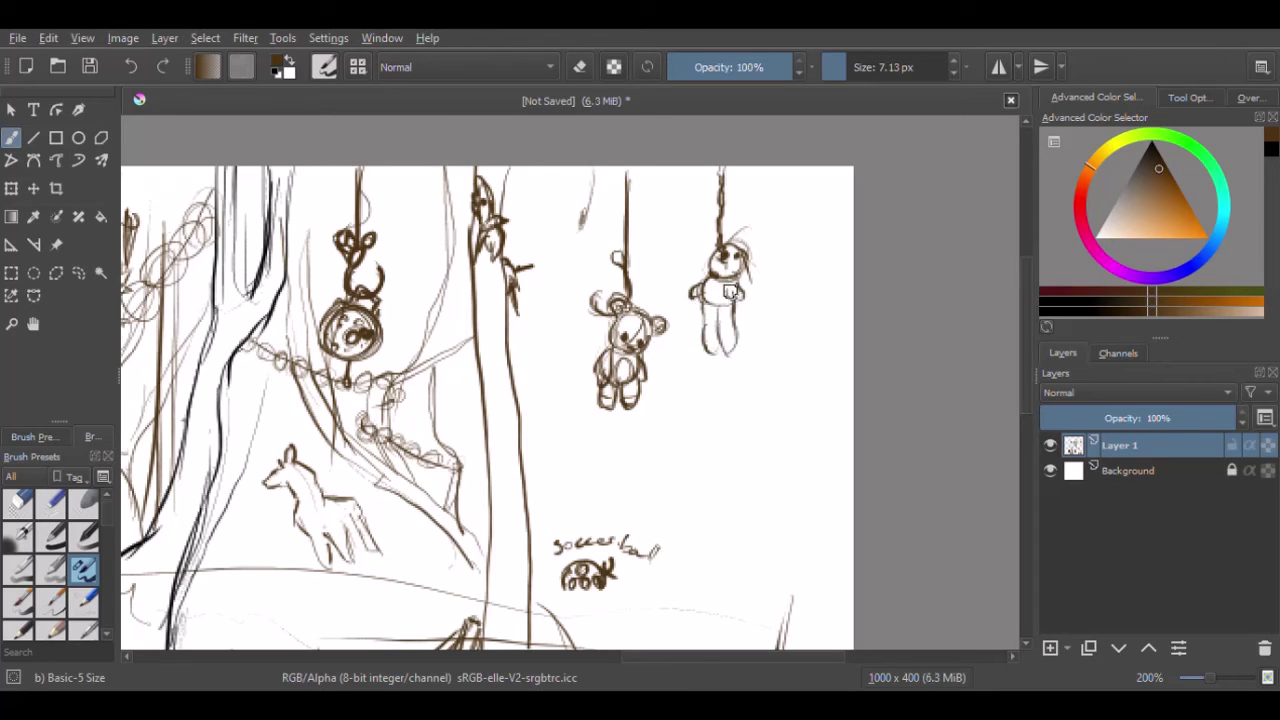
scroll(700, 330, "down", 1)
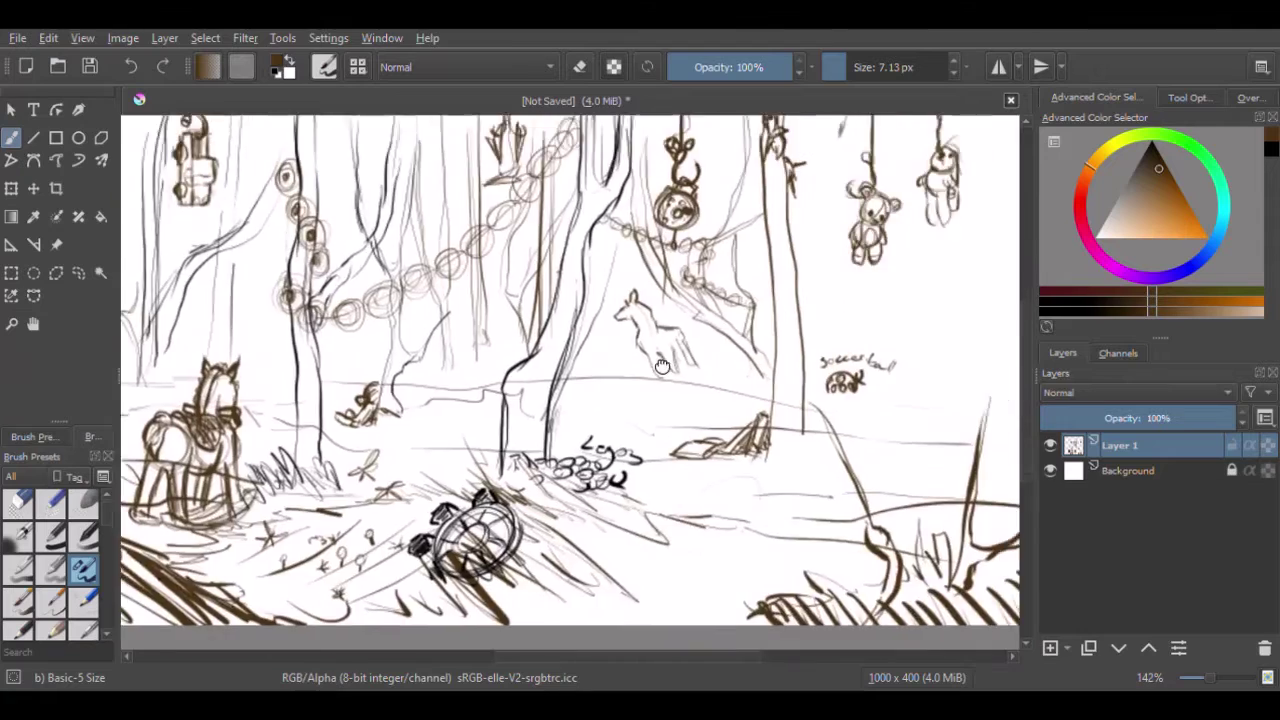
Darken a line and hatch a small shape beneath the chain of circles.
scroll(661, 366, "up", 1)
right_click(594, 423)
right_click(476, 380)
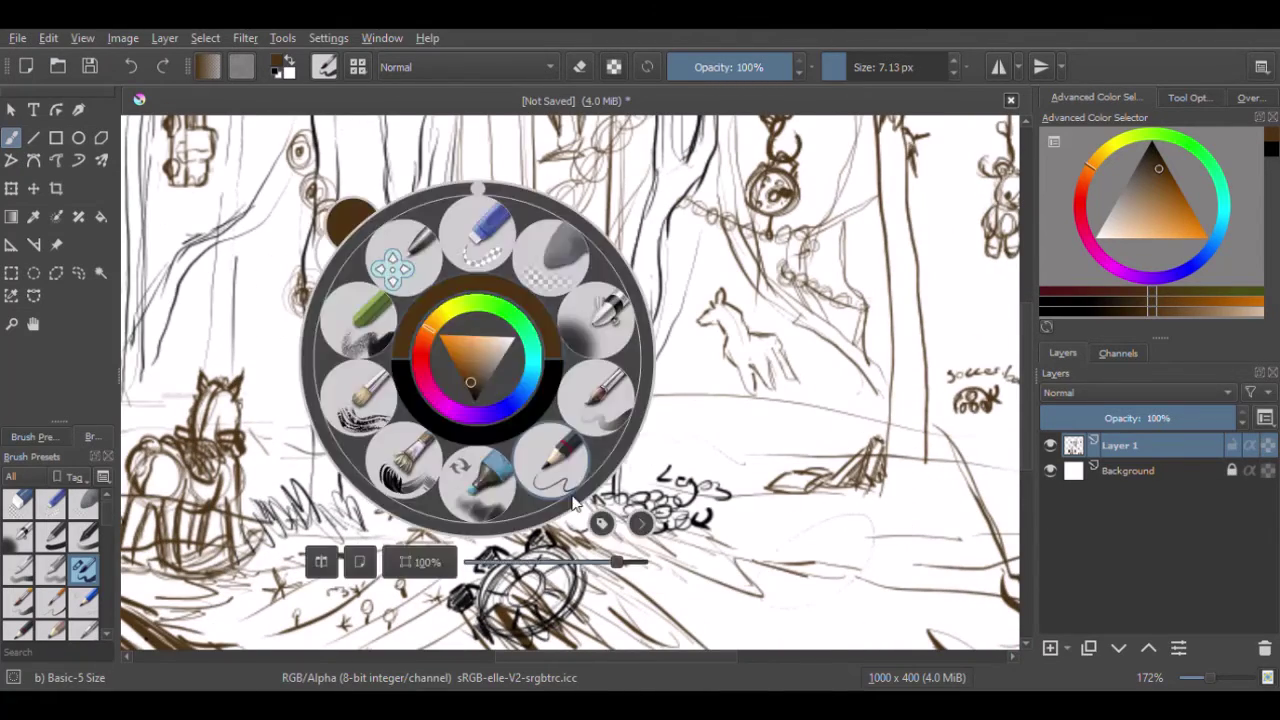
scroll(476, 380, "up", 1)
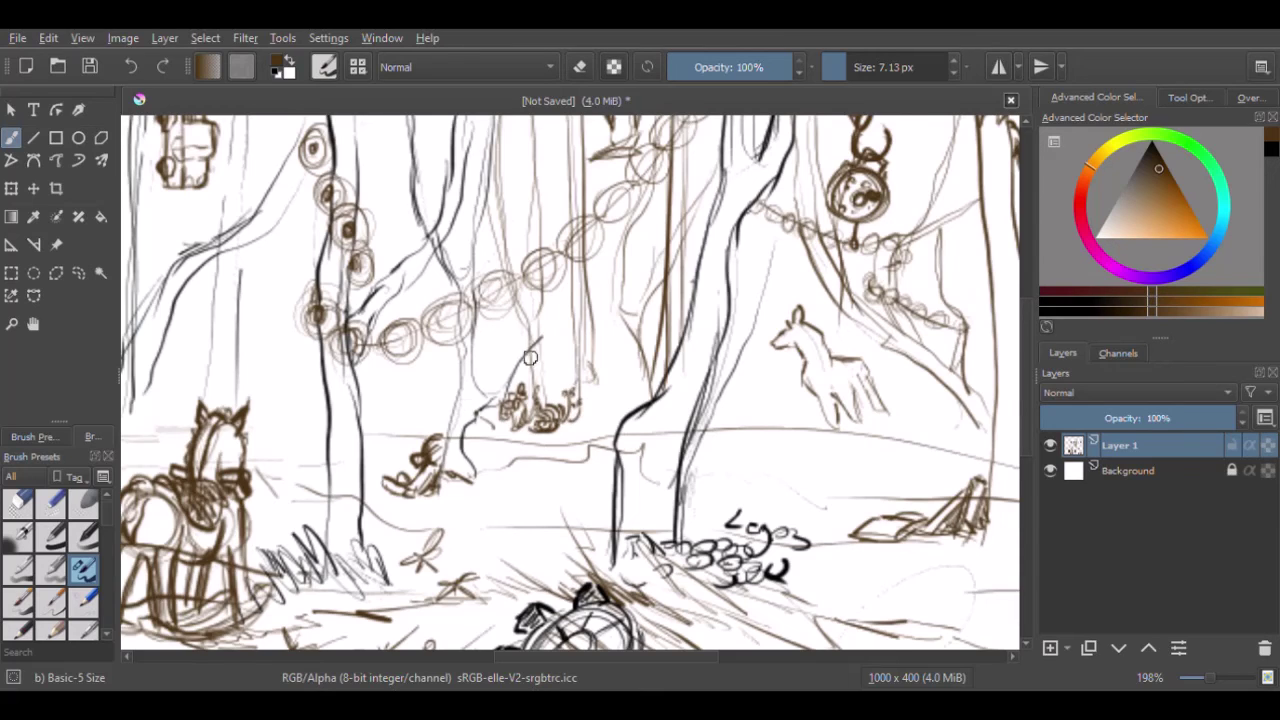
left_click_drag(466, 408, 826, 548)
mouse_move(678, 456)
left_mouse_down()
mouse_move(615, 483)
mouse_move(642, 516)
left_mouse_up()
left_click_drag(660, 460, 662, 514)
mouse_move(610, 458)
left_mouse_down()
mouse_move(612, 516)
mouse_move(563, 413)
left_mouse_up()
left_click_drag(548, 360, 550, 420)
left_click_drag(575, 364, 576, 420)
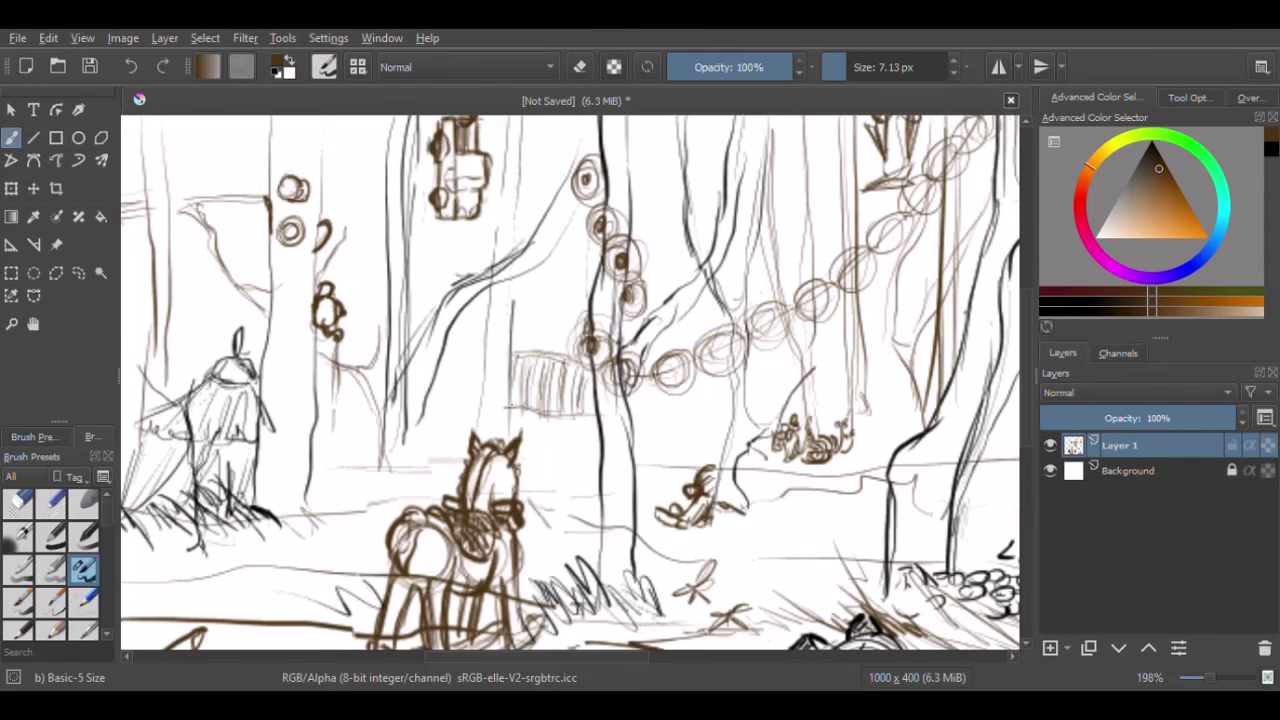
Draw a long curved branch beside the tree trunk above the logs.
scroll(564, 430, "down", 5)
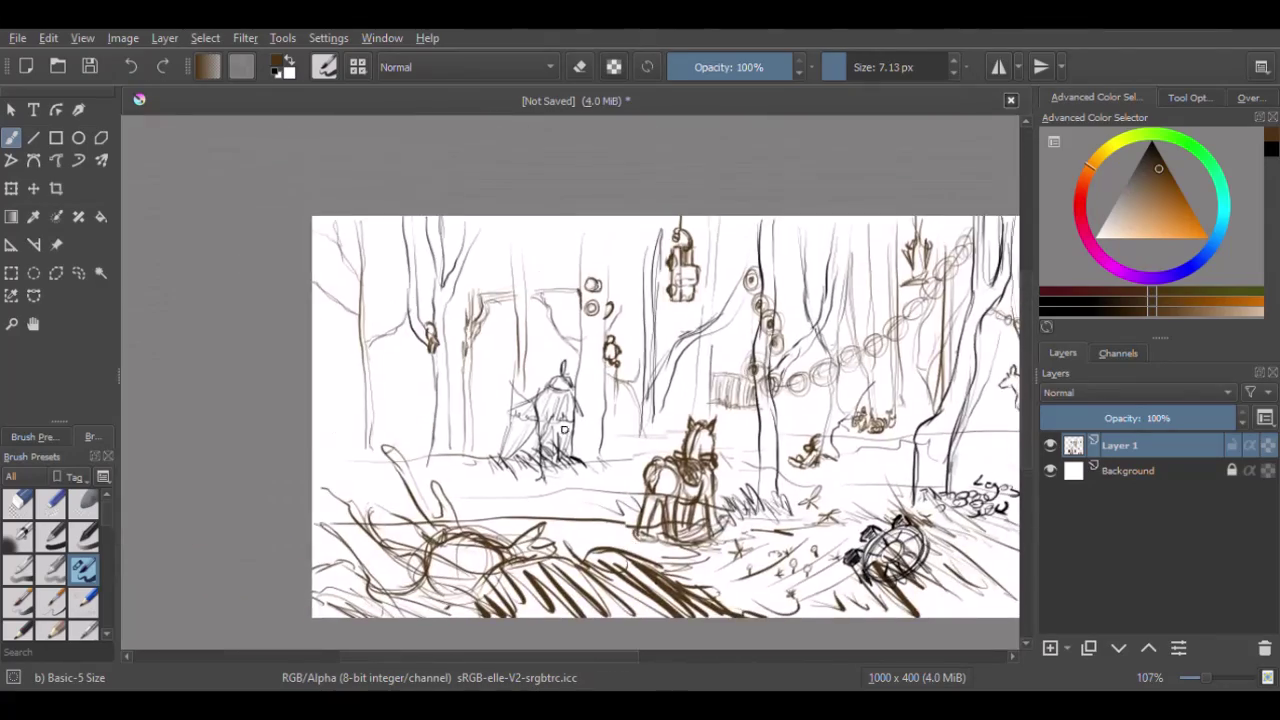
right_click(564, 430)
scroll(550, 410, "up", 4)
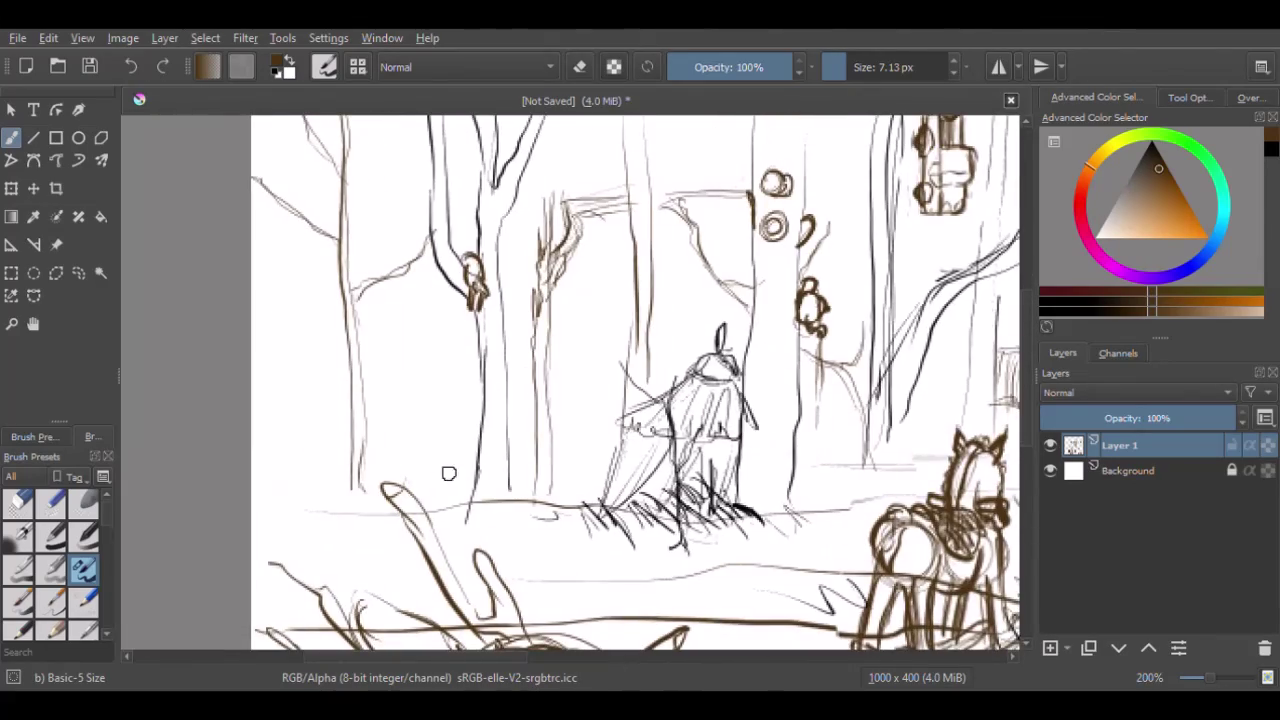
scroll(448, 473, "down", 4)
scroll(810, 330, "up", 4)
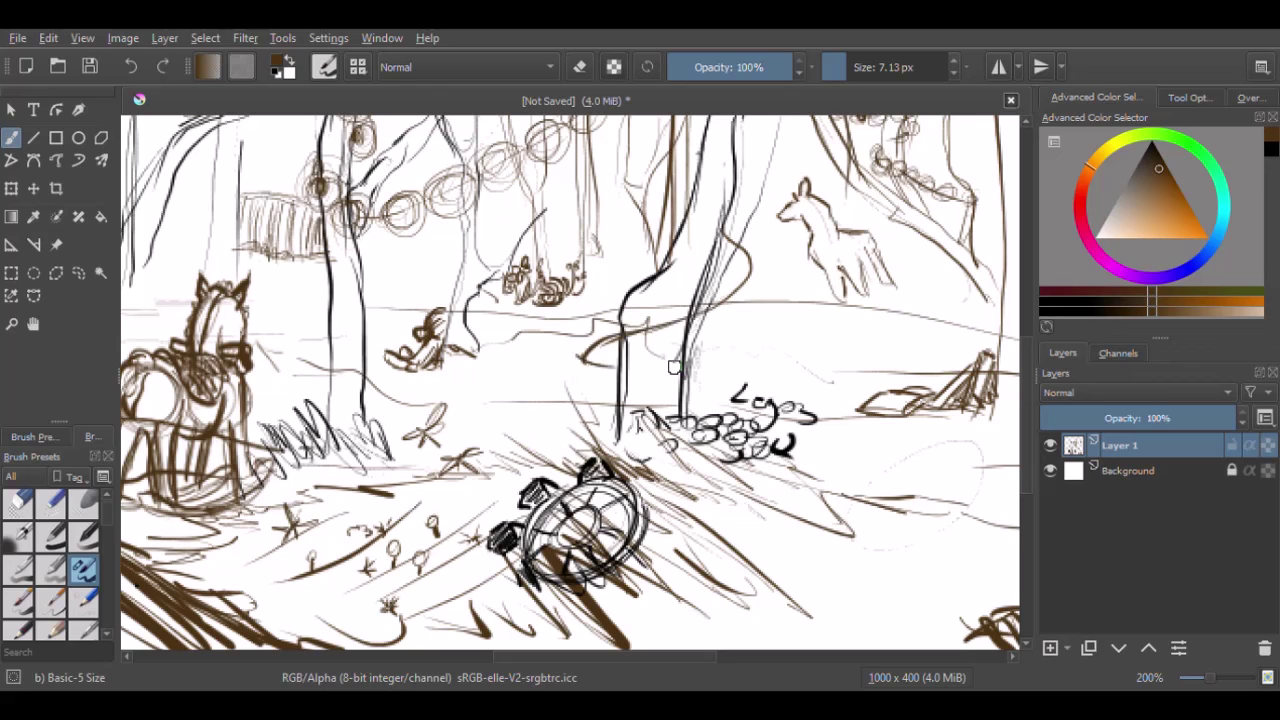
left_click_drag(735, 348, 597, 344)
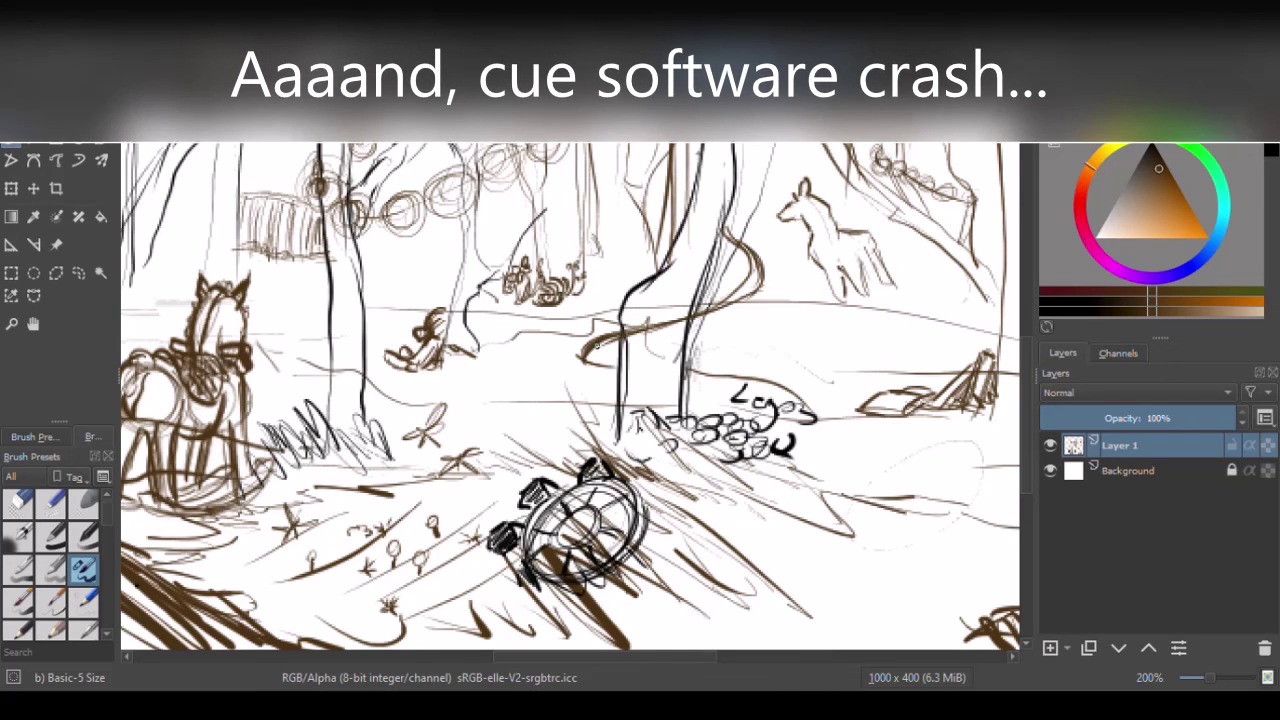